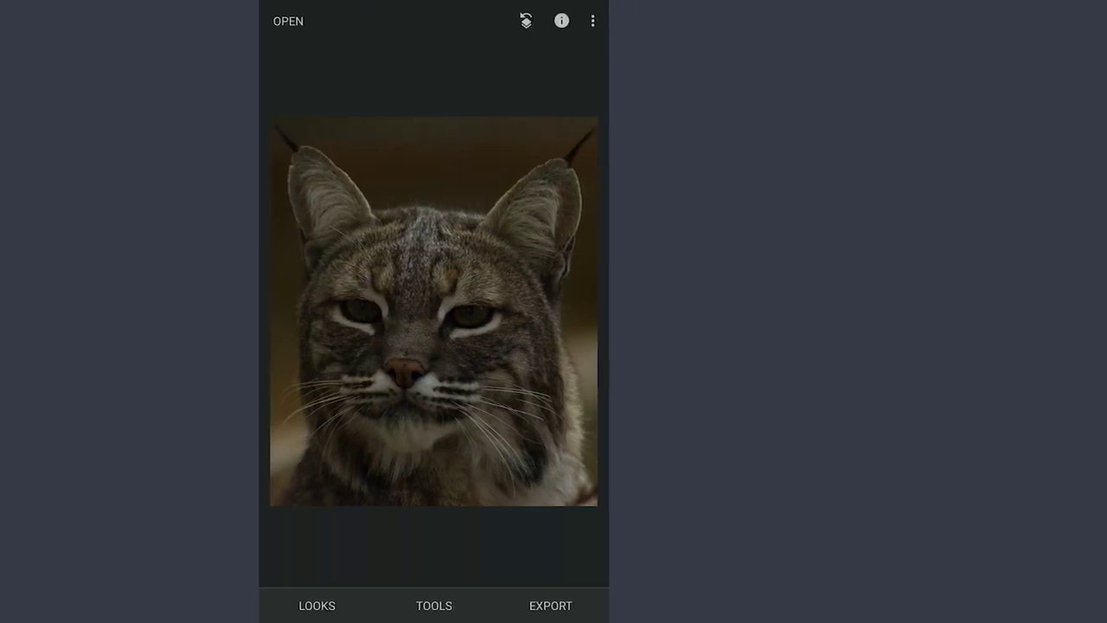
Apply a Curves edit to the photo without changing the curve.
left_click(392, 606)
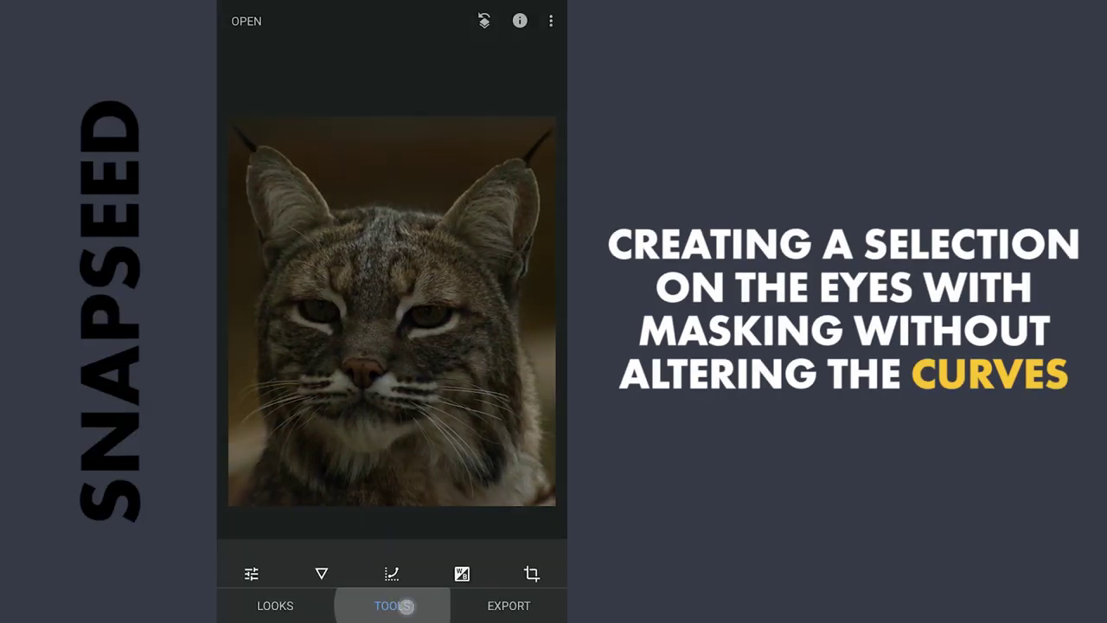
left_click(400, 219)
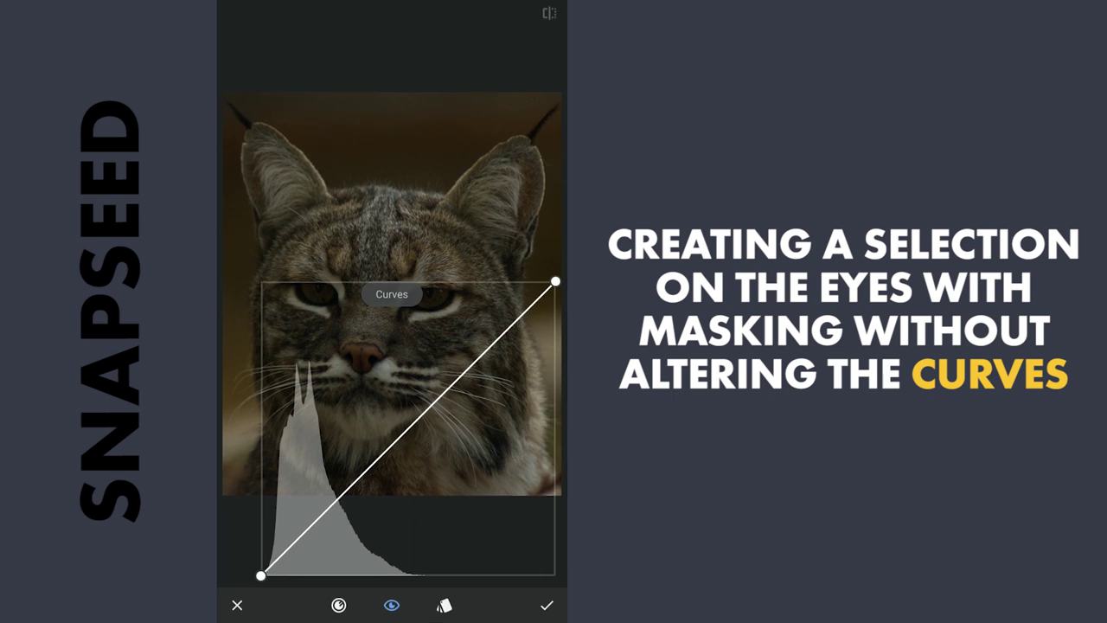
left_click(544, 614)
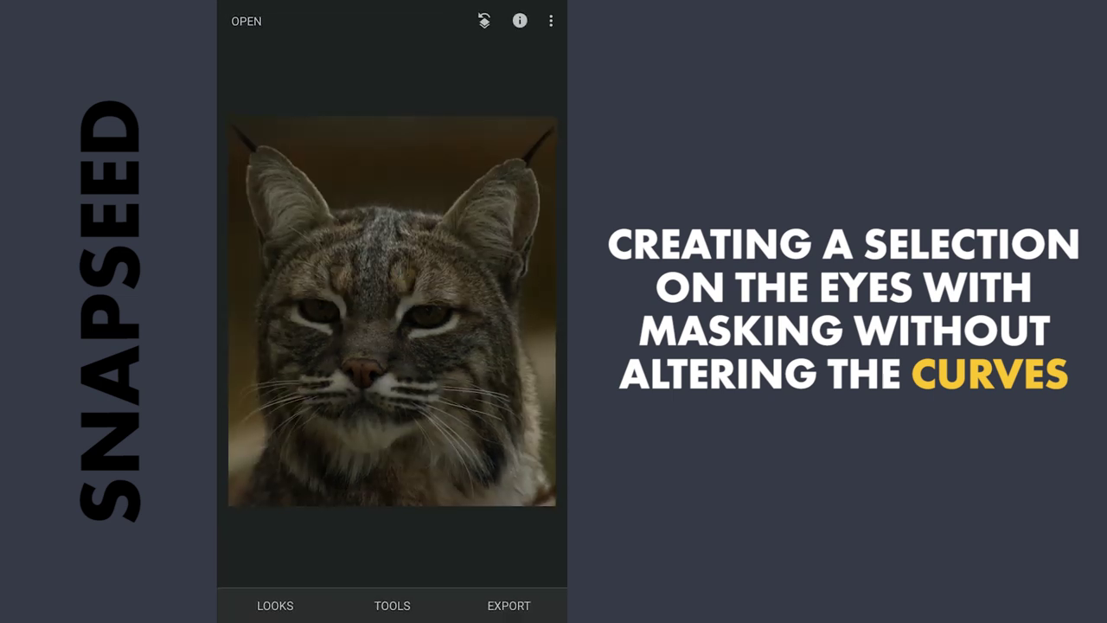
Open that Curves edit's brush mask from View edits, at strength 100.
left_click(486, 19)
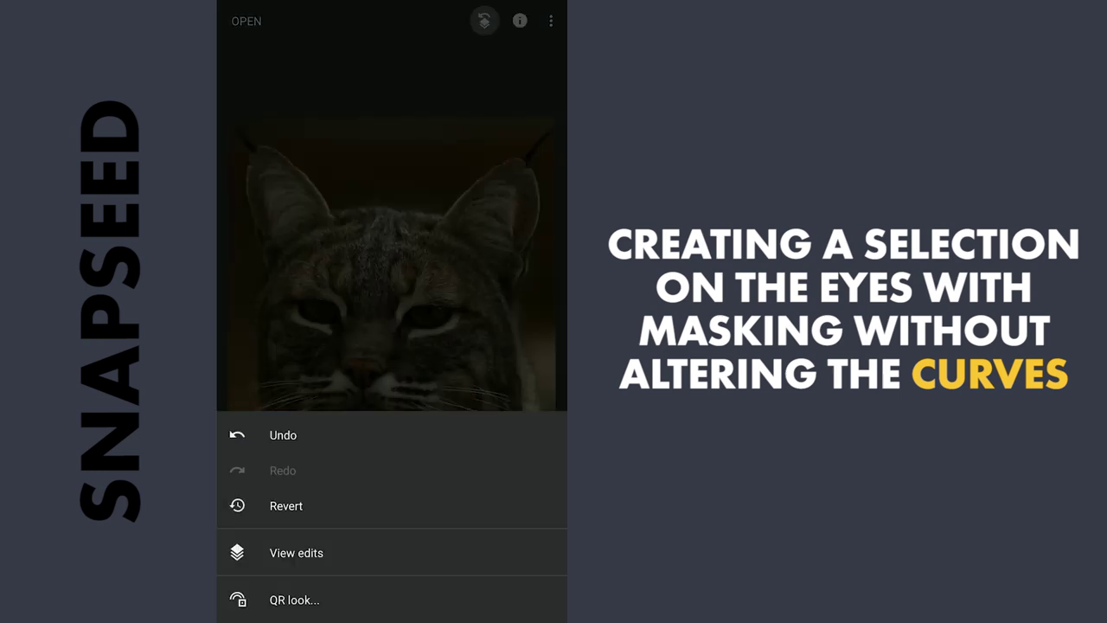
left_click(415, 559)
left_click(525, 560)
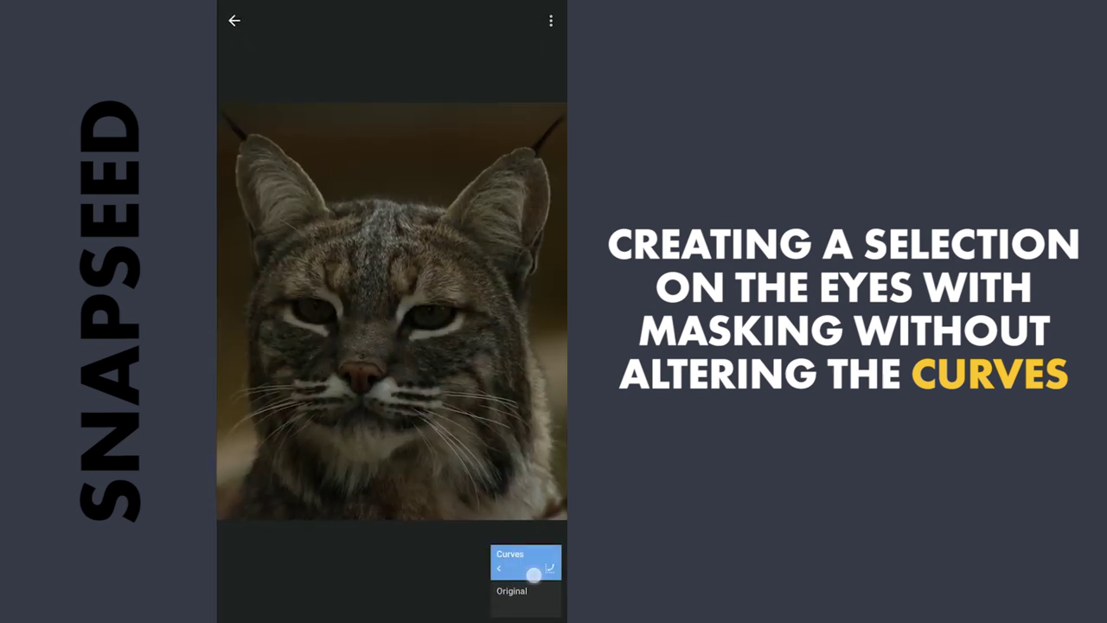
left_click(435, 562)
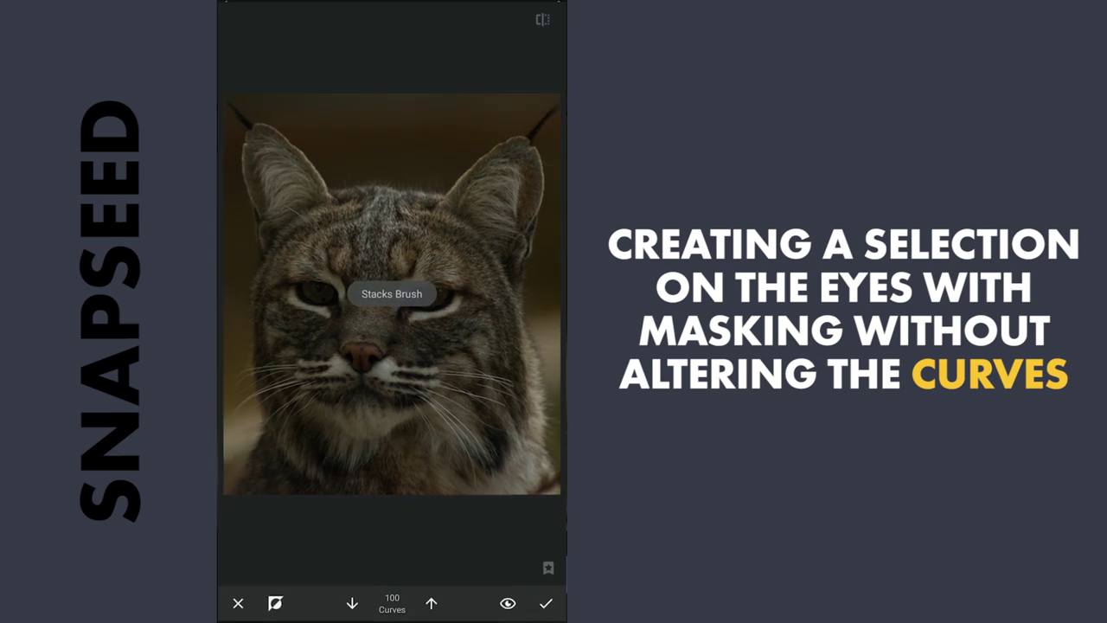
Zoom in on the left eye and paint the Curves mask over its iris and pupil.
scroll(329, 320, "up", 3)
scroll(359, 368, "up", 3)
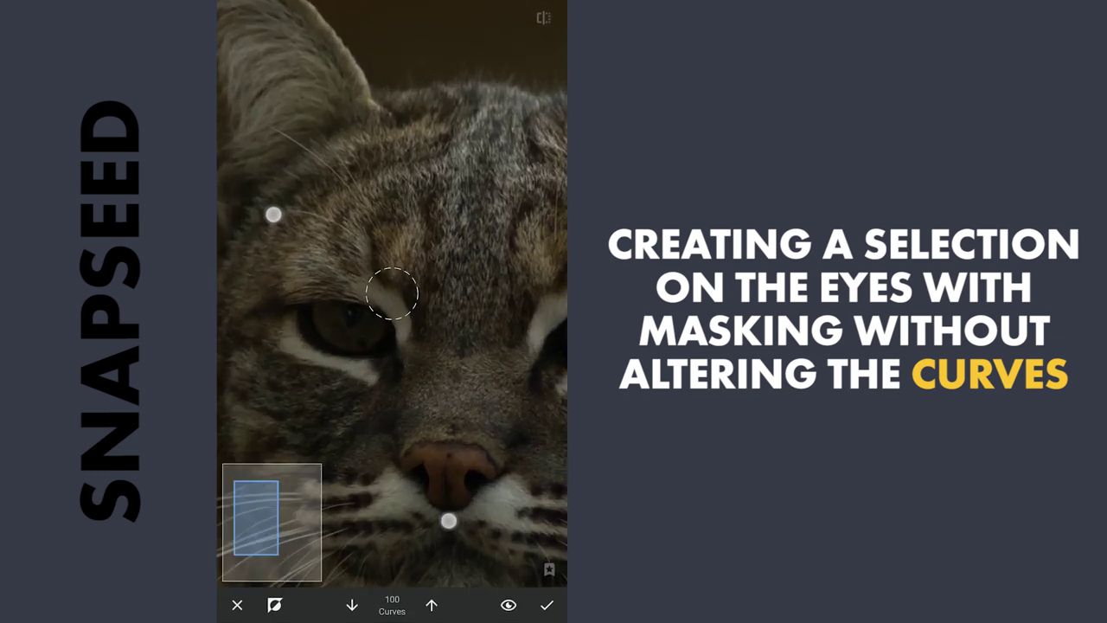
scroll(366, 369, "up", 2)
scroll(351, 318, "up", 3)
scroll(360, 330, "up", 3)
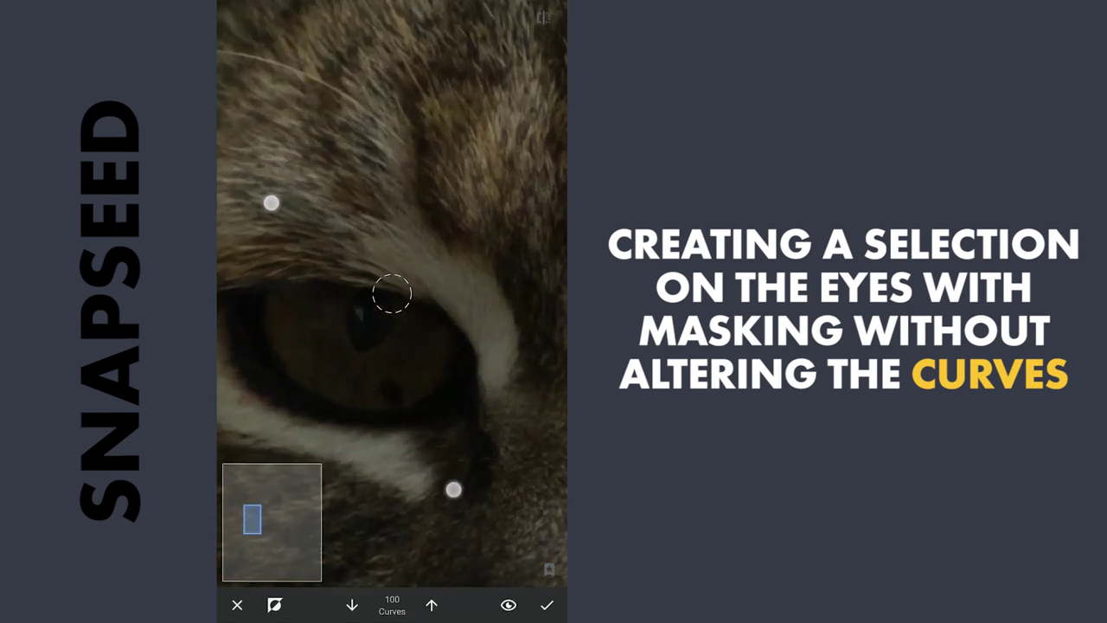
scroll(360, 345, "up", 3)
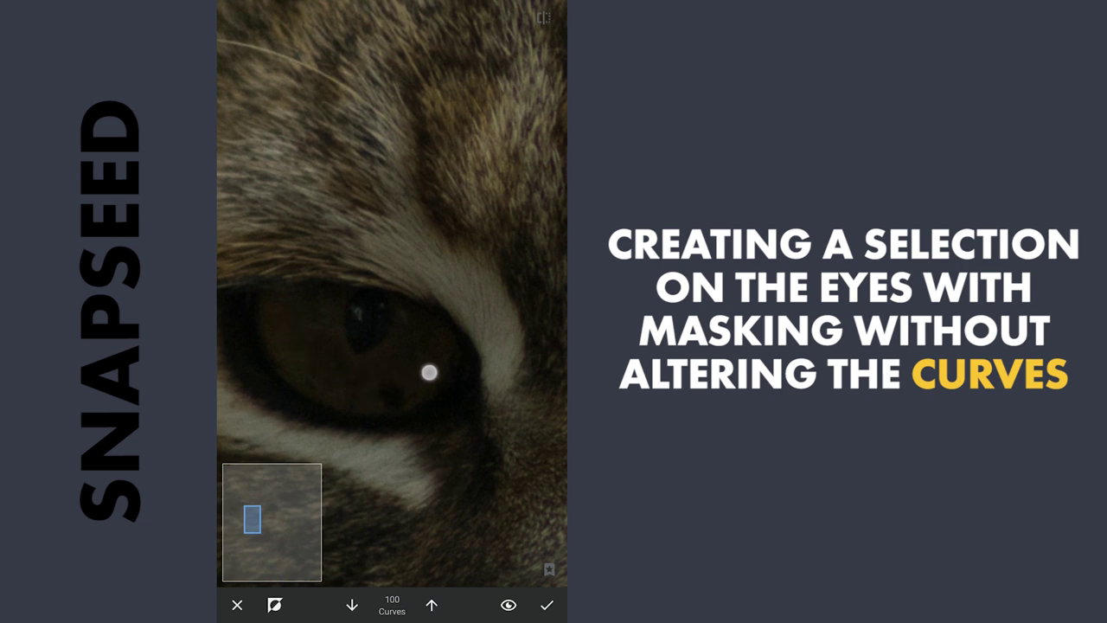
left_click(508, 604)
mouse_move(424, 398)
left_mouse_down()
mouse_move(287, 326)
mouse_move(415, 326)
mouse_move(318, 308)
left_mouse_up()
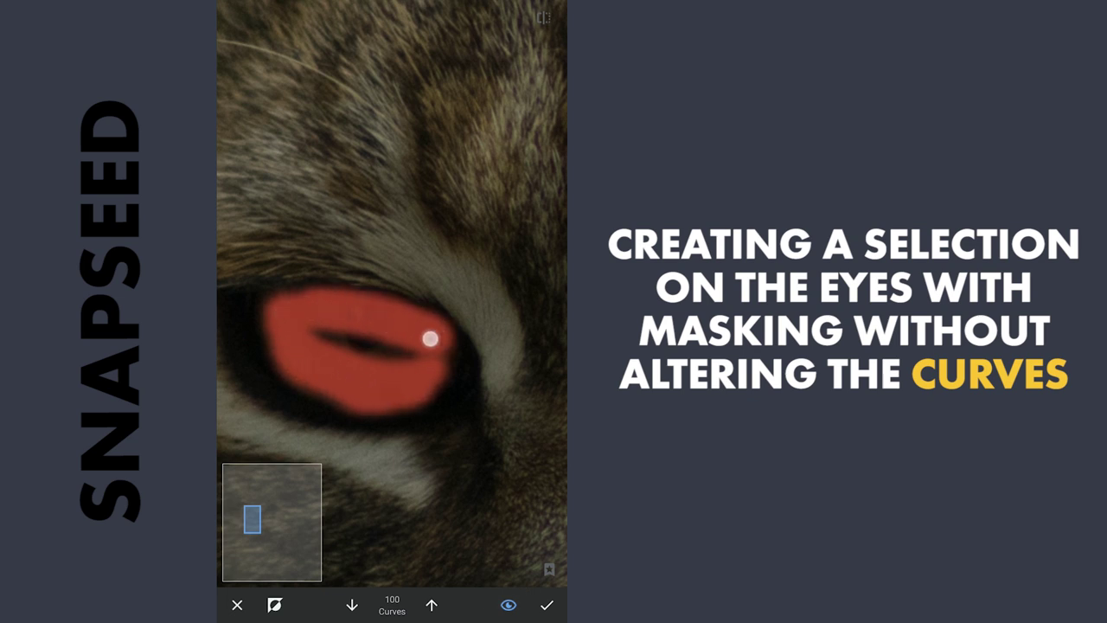
left_click_drag(430, 339, 418, 354)
left_click(508, 605)
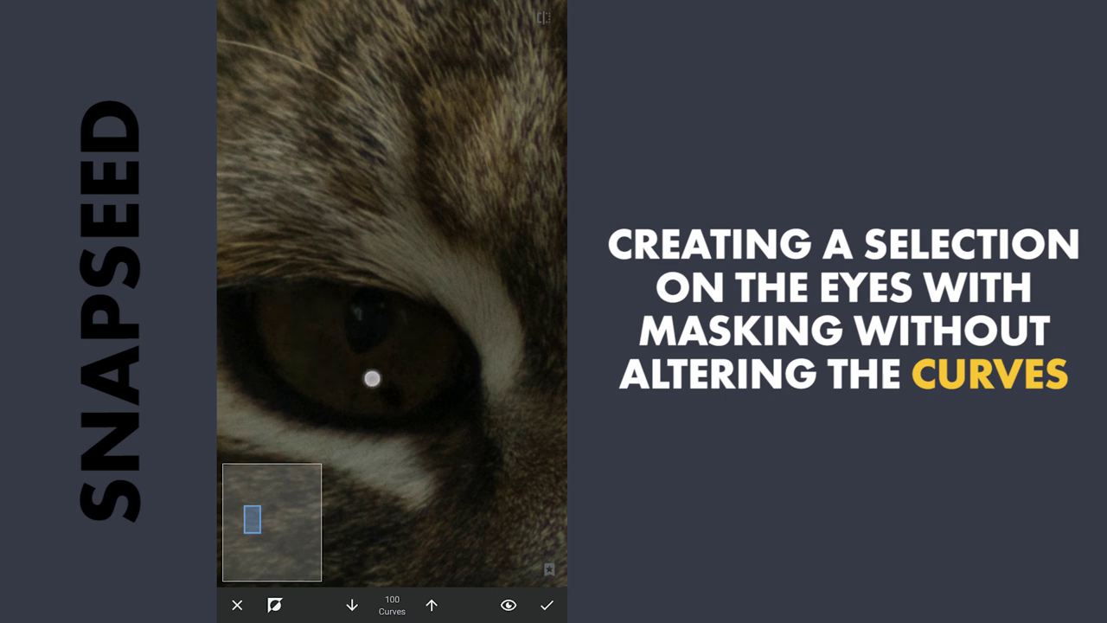
Check the mask overlay, then erase the stray stroke below the eye at strength 0.
left_click(509, 605)
left_click(351, 605)
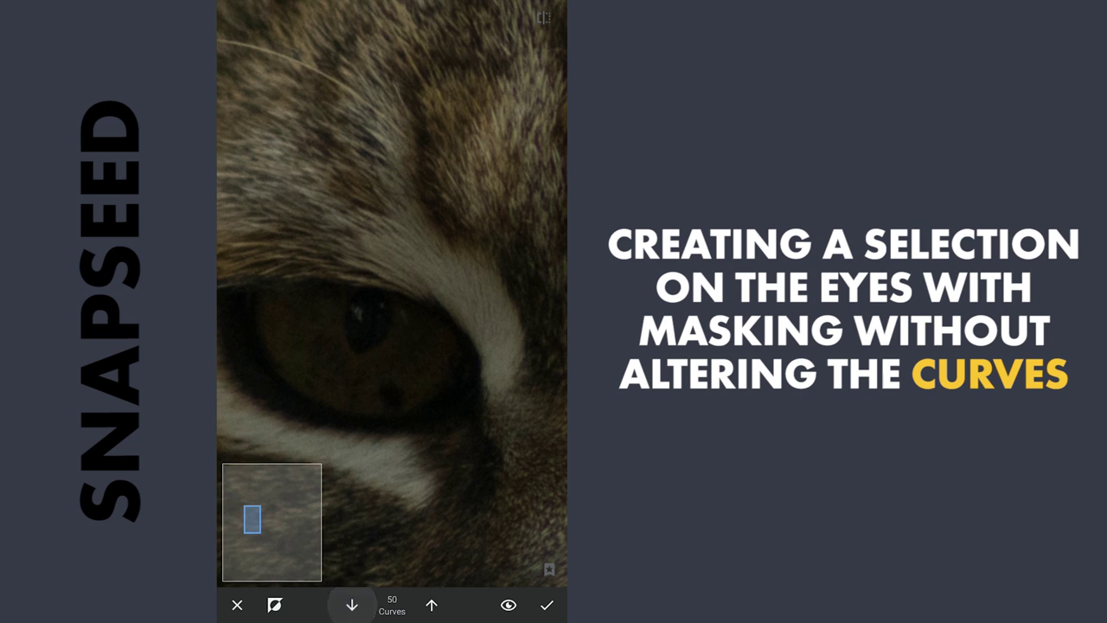
left_click(509, 604)
left_click(509, 604)
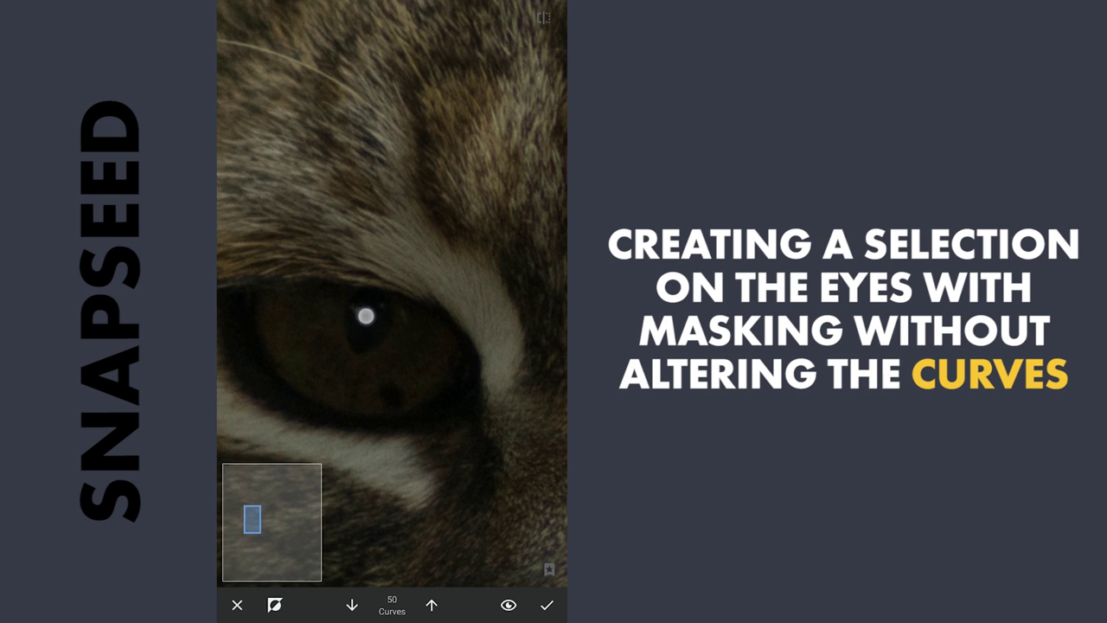
left_click(508, 604)
left_click(509, 605)
left_click(431, 605)
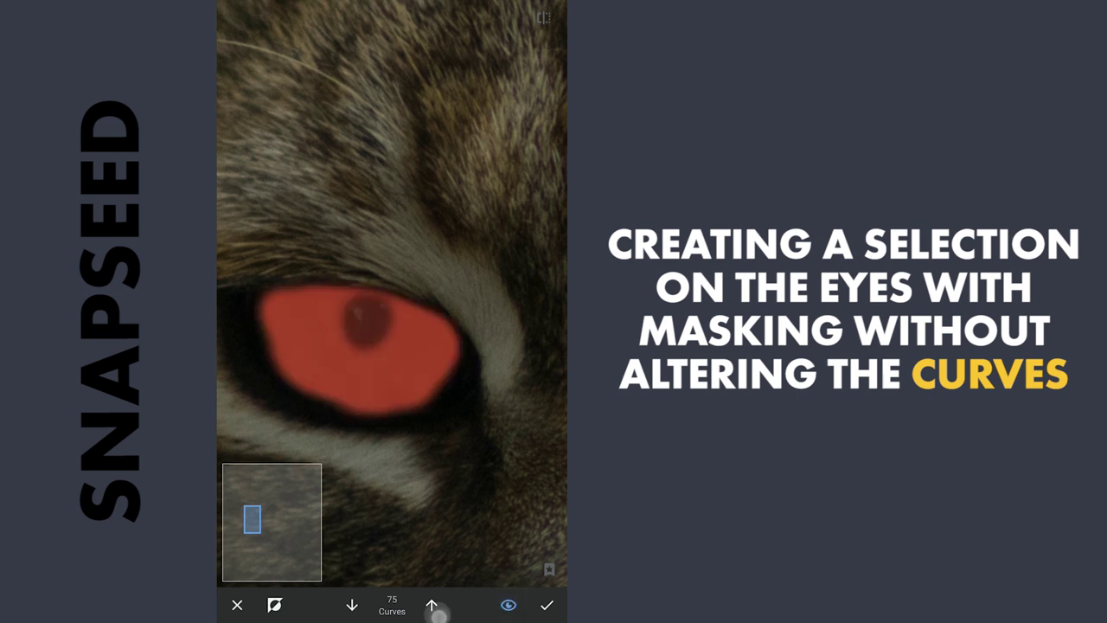
left_click_drag(321, 437, 402, 444)
left_click(352, 605)
left_click(352, 604)
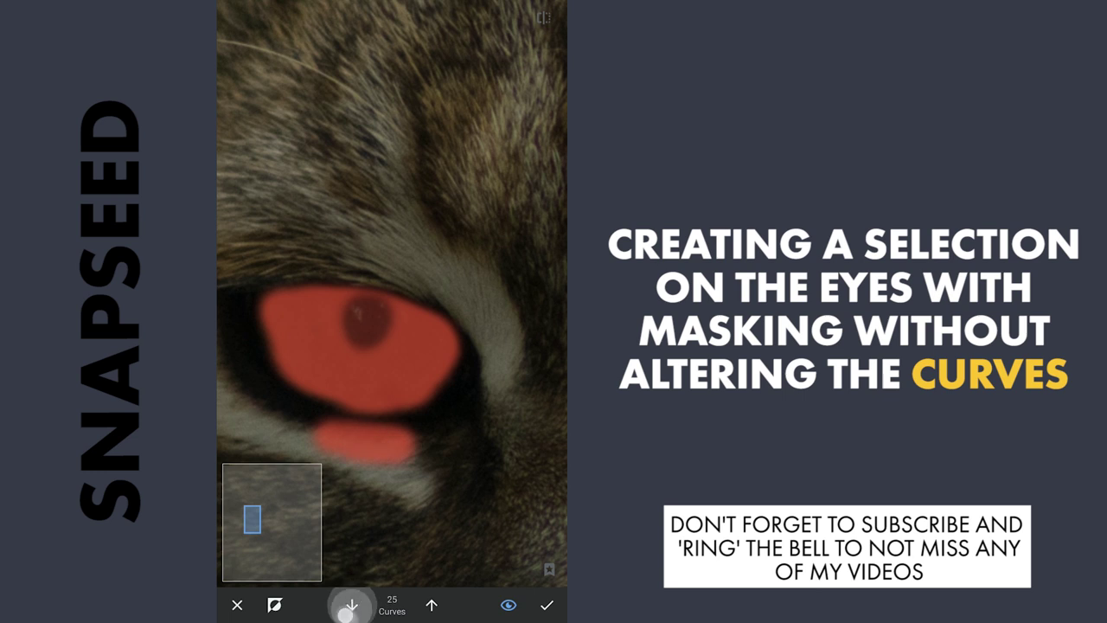
left_click_drag(322, 434, 388, 447)
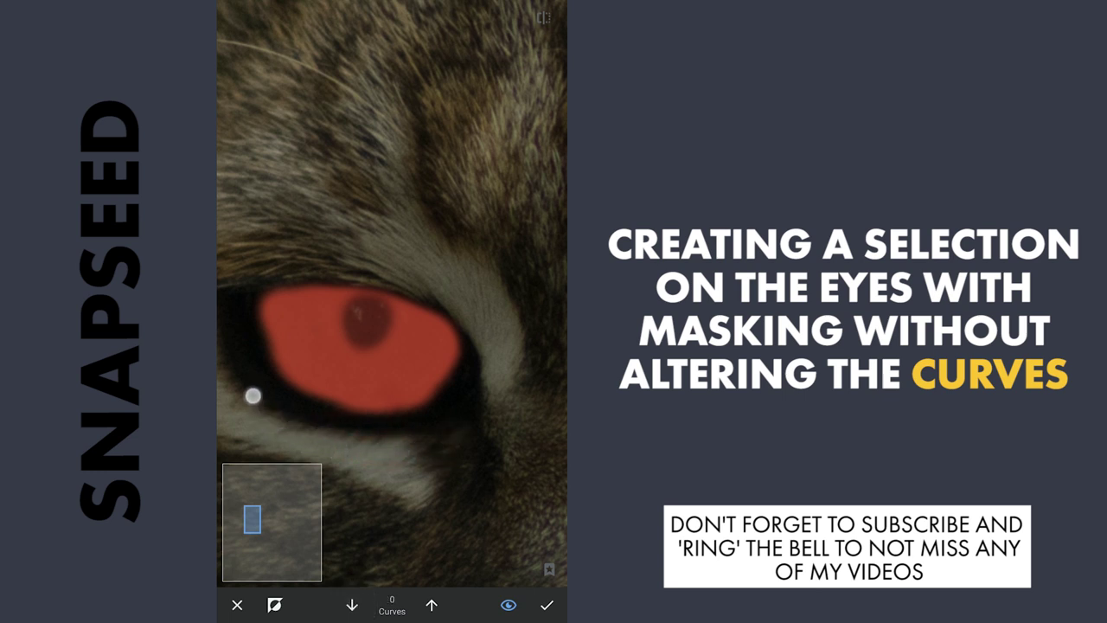
Zoom to the right eye and paint its iris into the mask at strength 100.
left_click(509, 604)
scroll(309, 294, "down", 3)
scroll(392, 294, "up", 3)
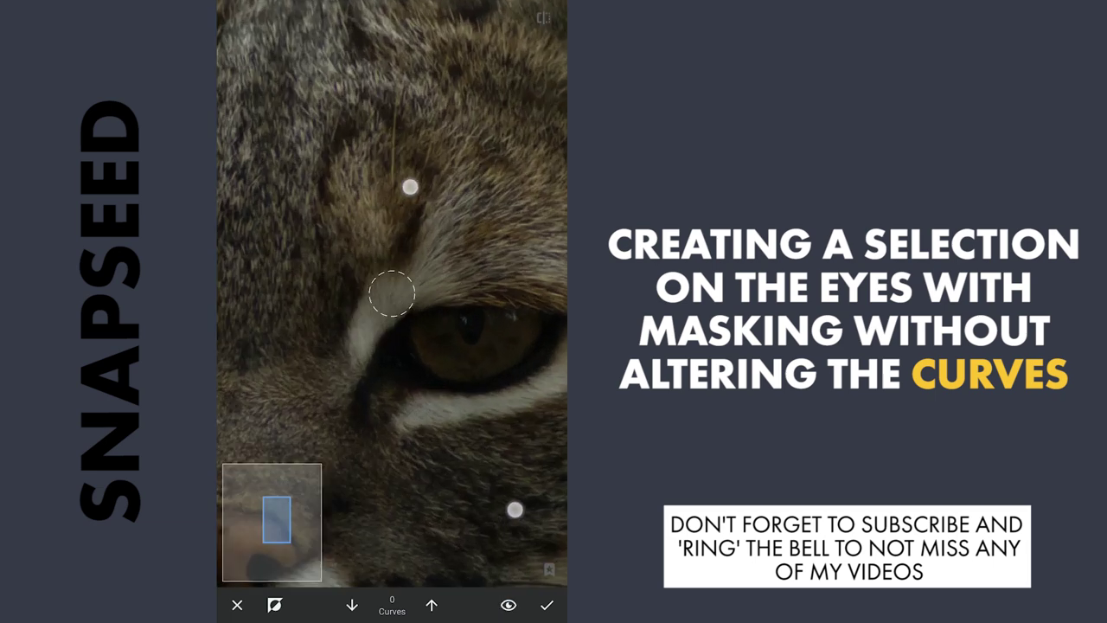
scroll(392, 294, "up", 2)
scroll(391, 294, "up", 2)
left_click(432, 605)
left_click(431, 605)
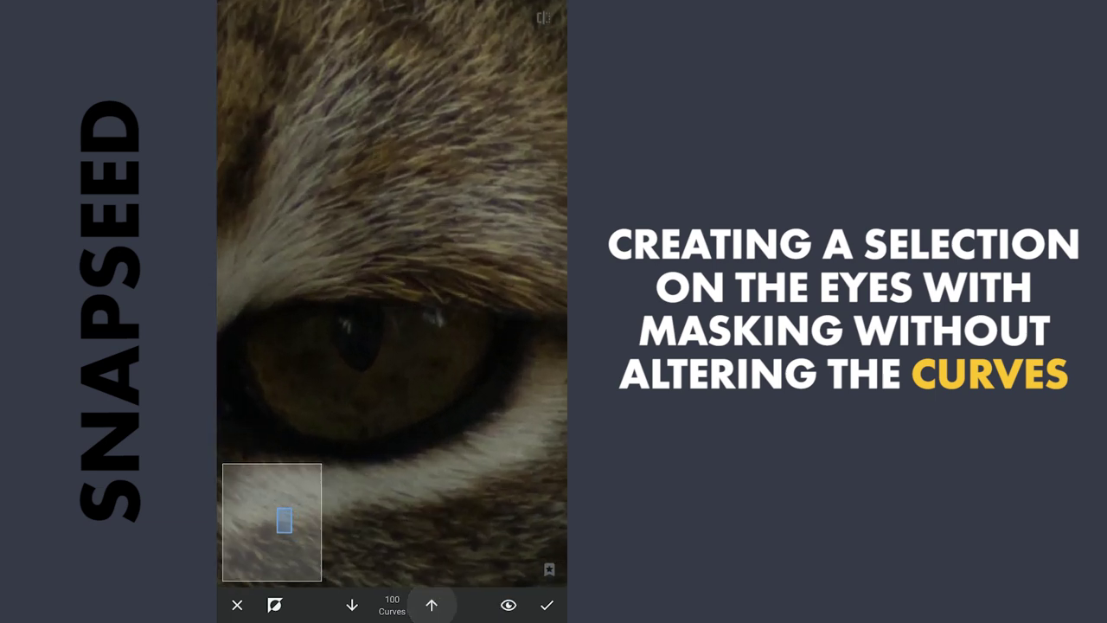
mouse_move(296, 380)
left_mouse_down()
mouse_move(257, 348)
mouse_move(351, 410)
mouse_move(408, 403)
mouse_move(476, 349)
mouse_move(386, 326)
mouse_move(322, 332)
mouse_move(321, 366)
mouse_move(341, 348)
left_mouse_up()
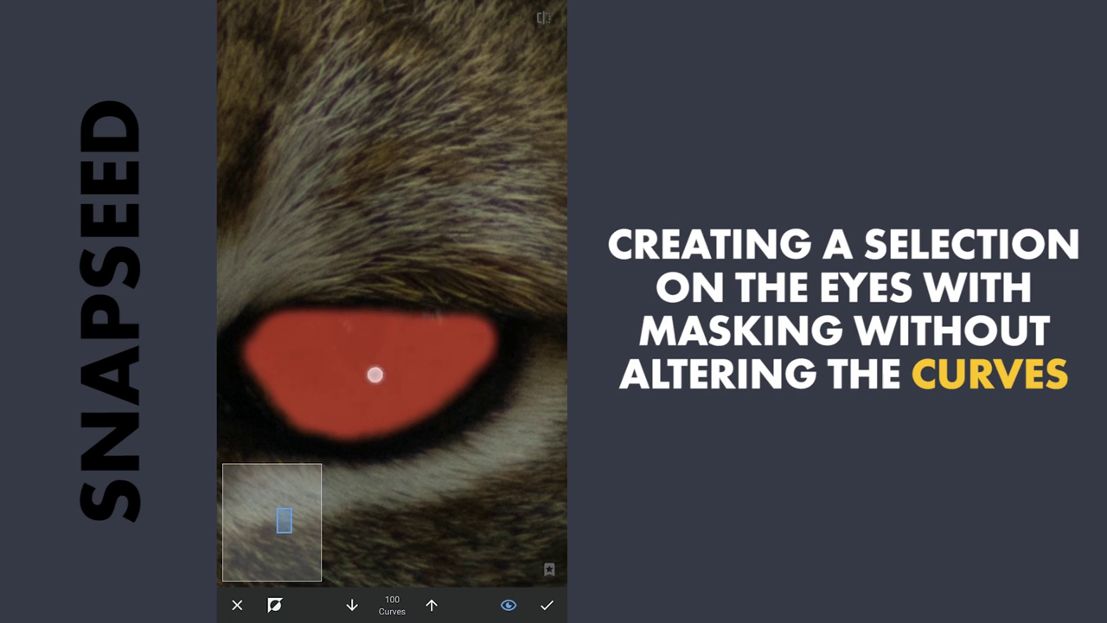
Verify the mask covers both eyes, zoom back out, and apply the masked Curves edit.
left_click(509, 604)
left_click(508, 604)
left_click(509, 605)
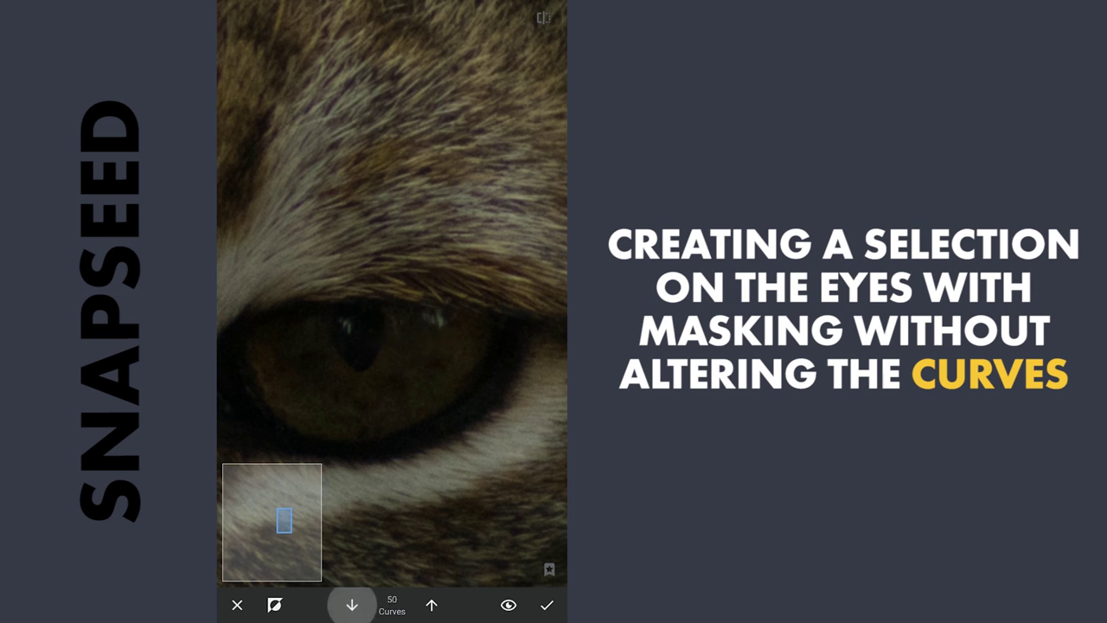
left_click(509, 605)
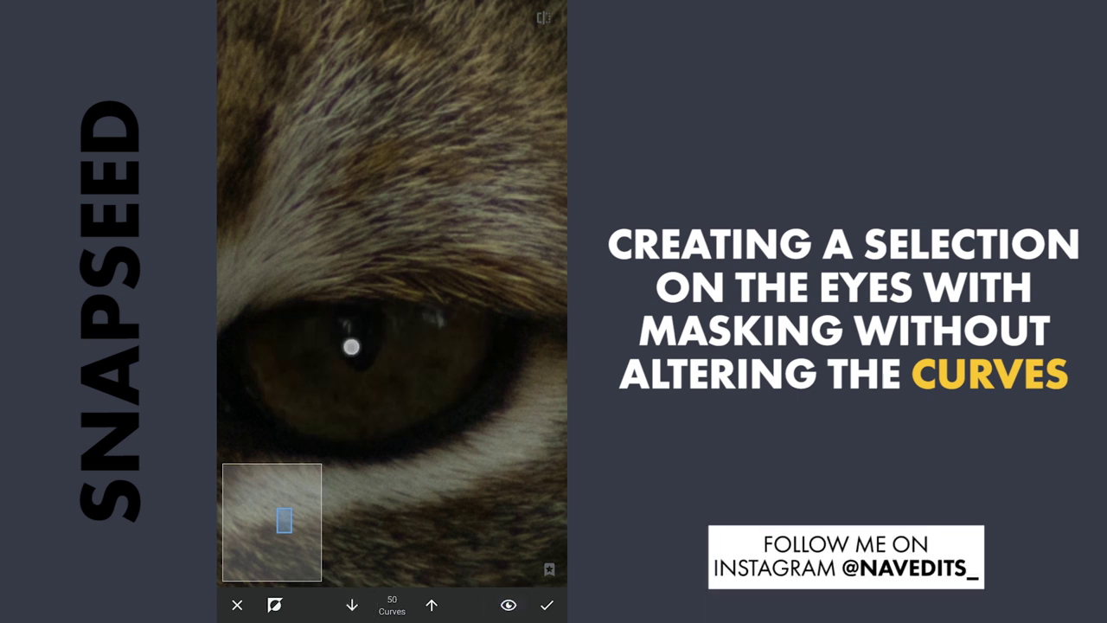
left_click(509, 605)
scroll(429, 333, "down", 3)
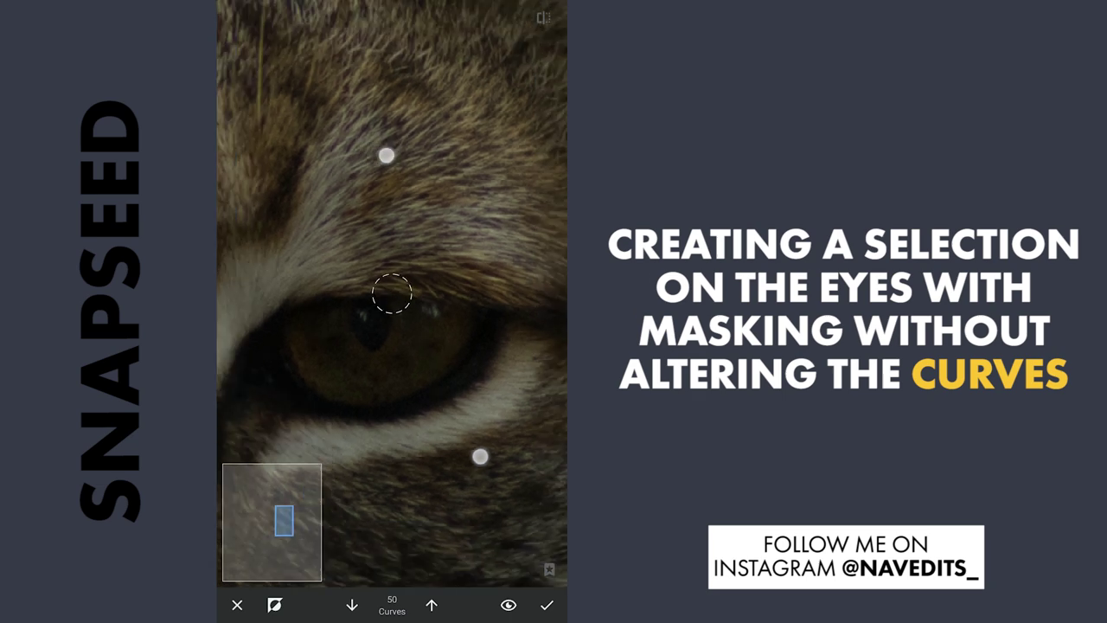
scroll(429, 333, "down", 3)
scroll(429, 333, "down", 3)
scroll(429, 333, "down", 3)
scroll(429, 333, "down", 1)
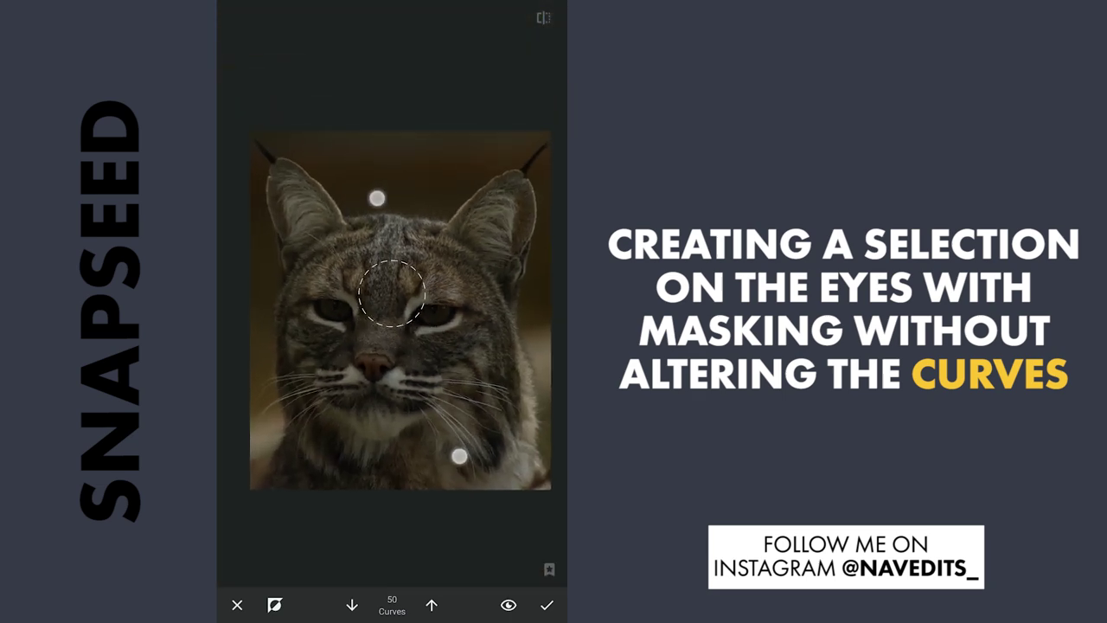
scroll(429, 333, "down", 1)
scroll(413, 324, "down", 2)
left_click(509, 605)
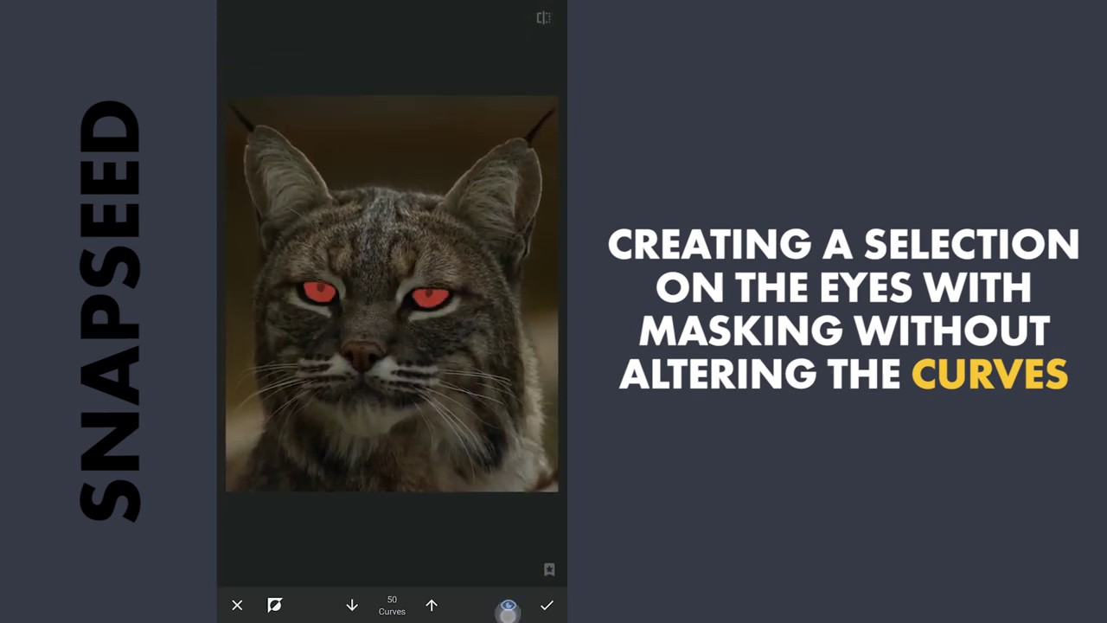
left_click(511, 605)
left_click(547, 605)
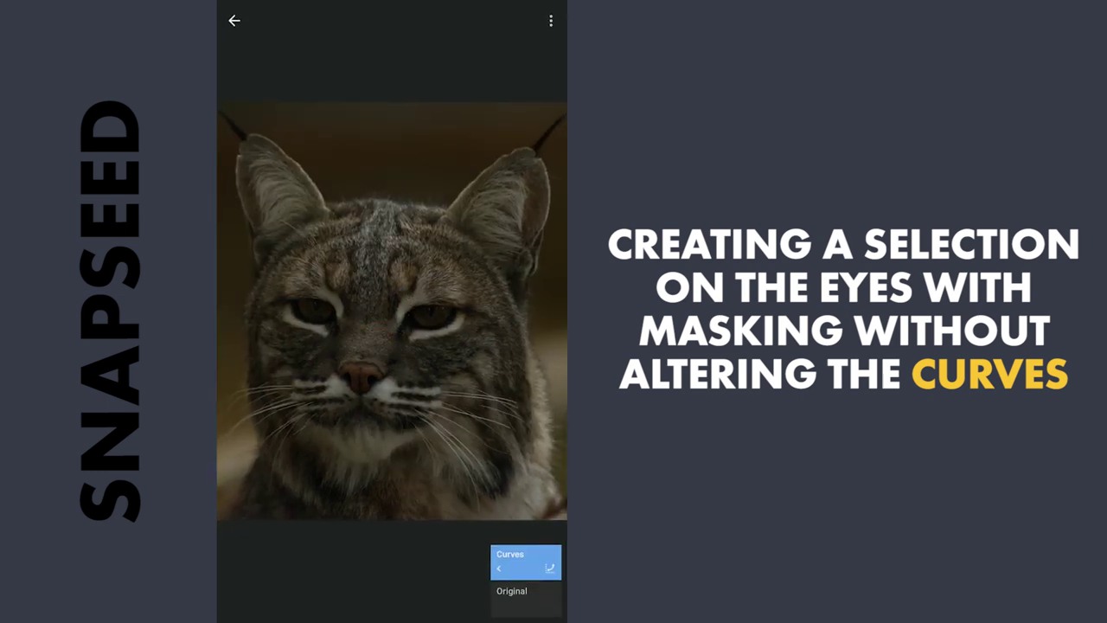
Copy and insert the masked Curves edit, then reopen the copy's curve.
left_click(551, 18)
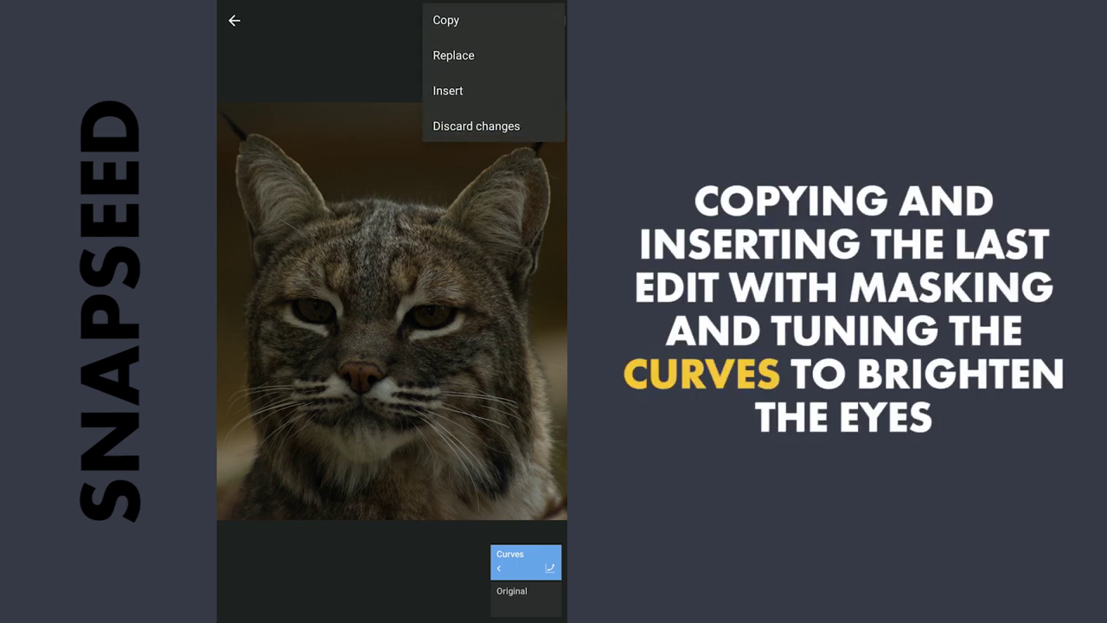
left_click(477, 23)
left_click(546, 21)
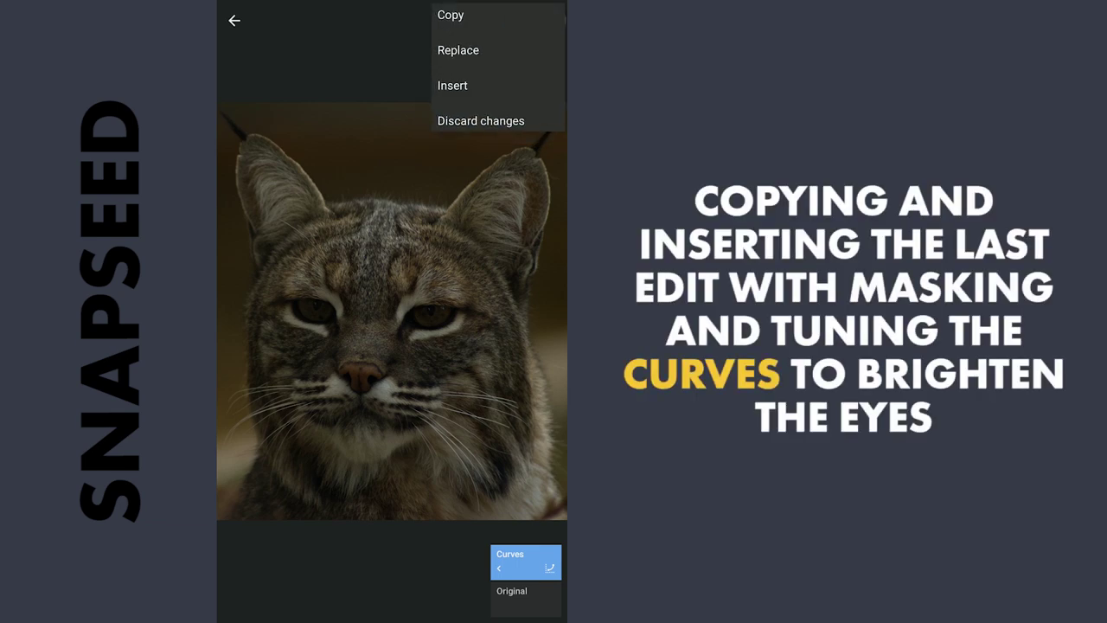
left_click(470, 88)
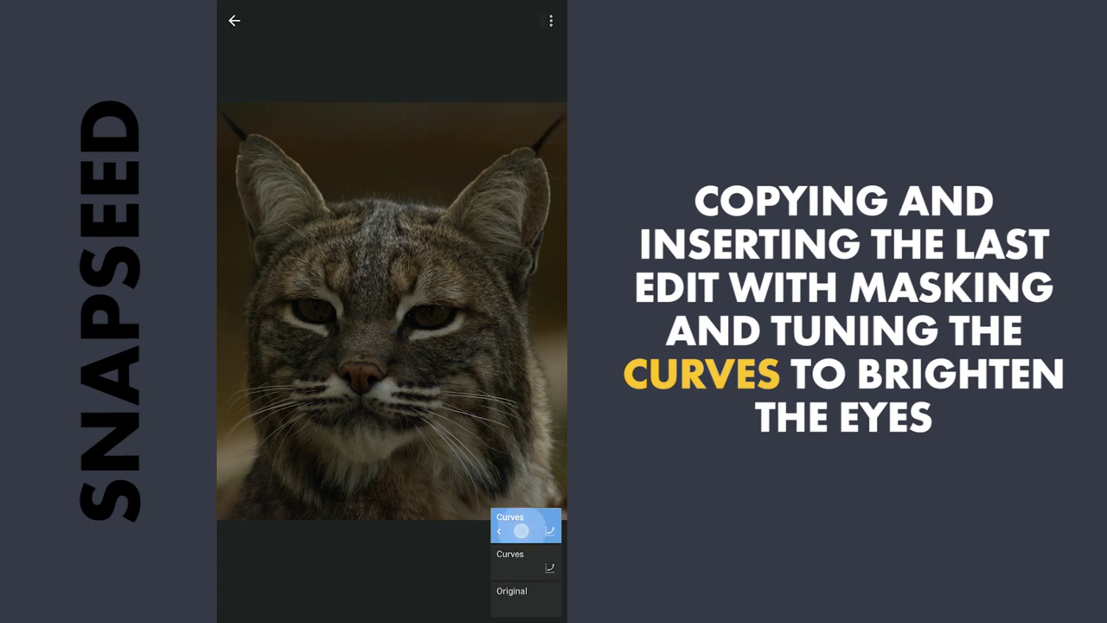
left_click(520, 530)
left_click(469, 529)
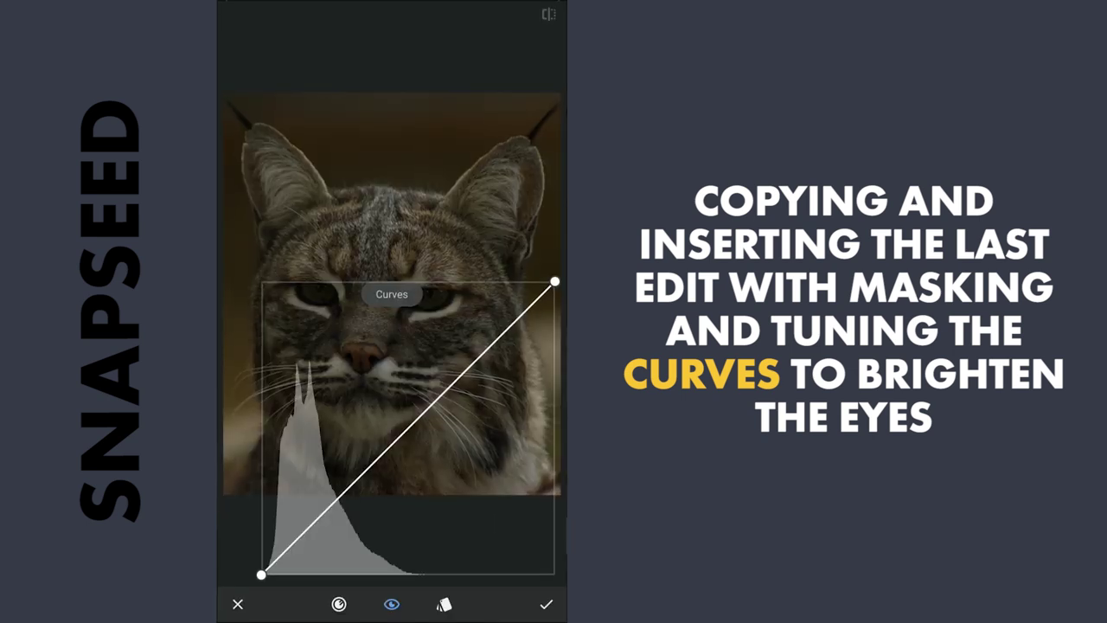
Bend the curve strongly upward to brighten the eyes and apply it.
mouse_move(408, 427)
left_mouse_down()
mouse_move(366, 373)
mouse_move(317, 426)
left_mouse_up()
left_click_drag(391, 314, 391, 324)
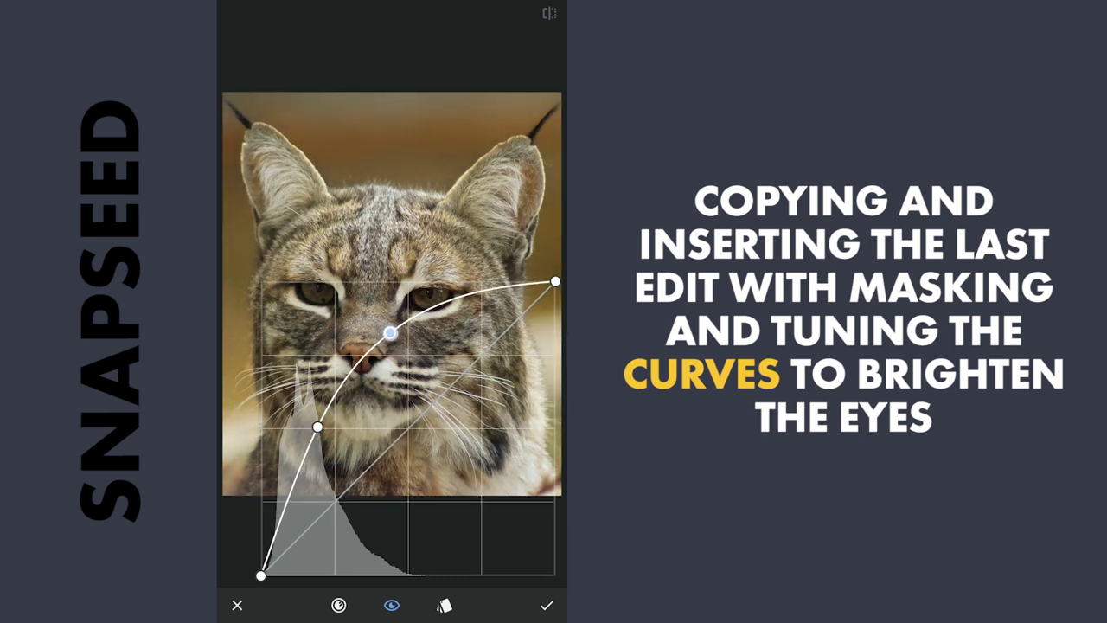
left_click_drag(318, 425, 309, 420)
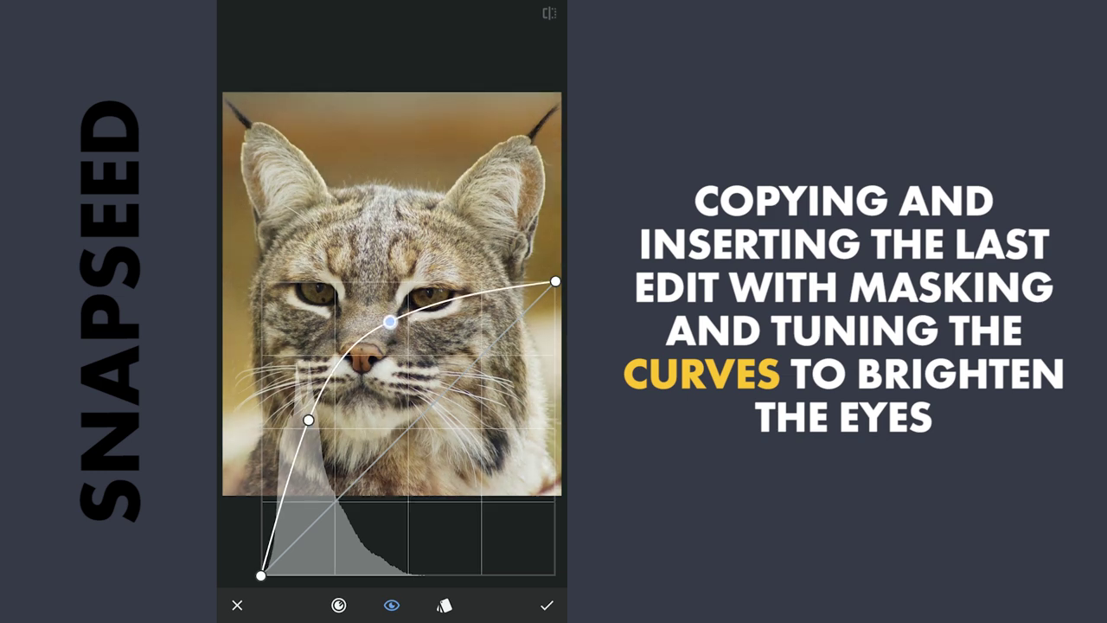
left_click(547, 605)
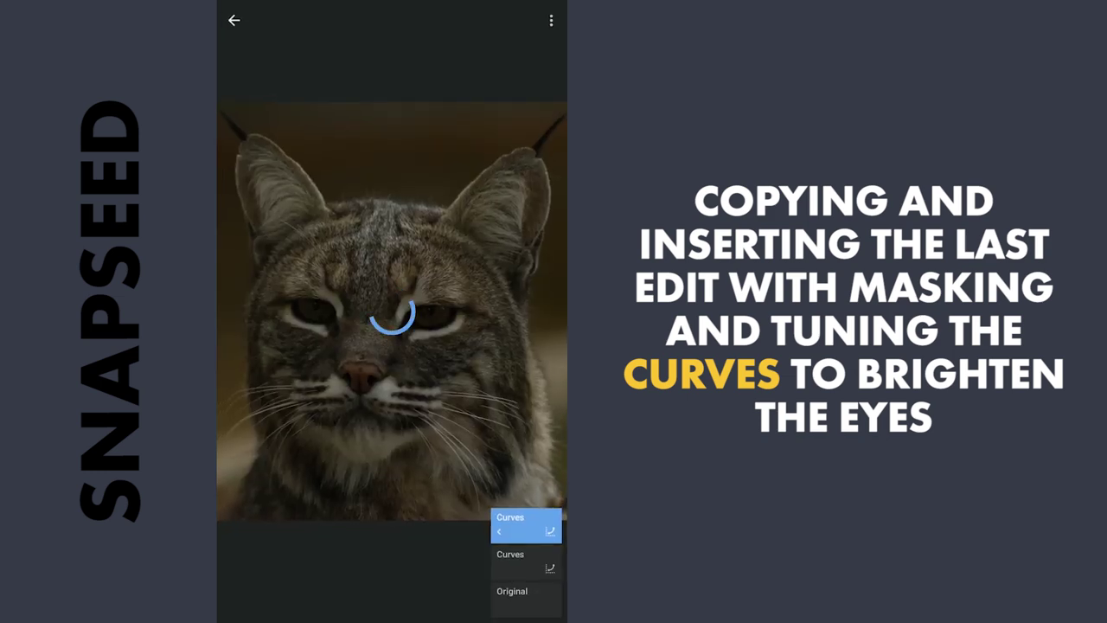
Reopen that curve, nudge its middle point slightly up, and reapply.
left_click(472, 528)
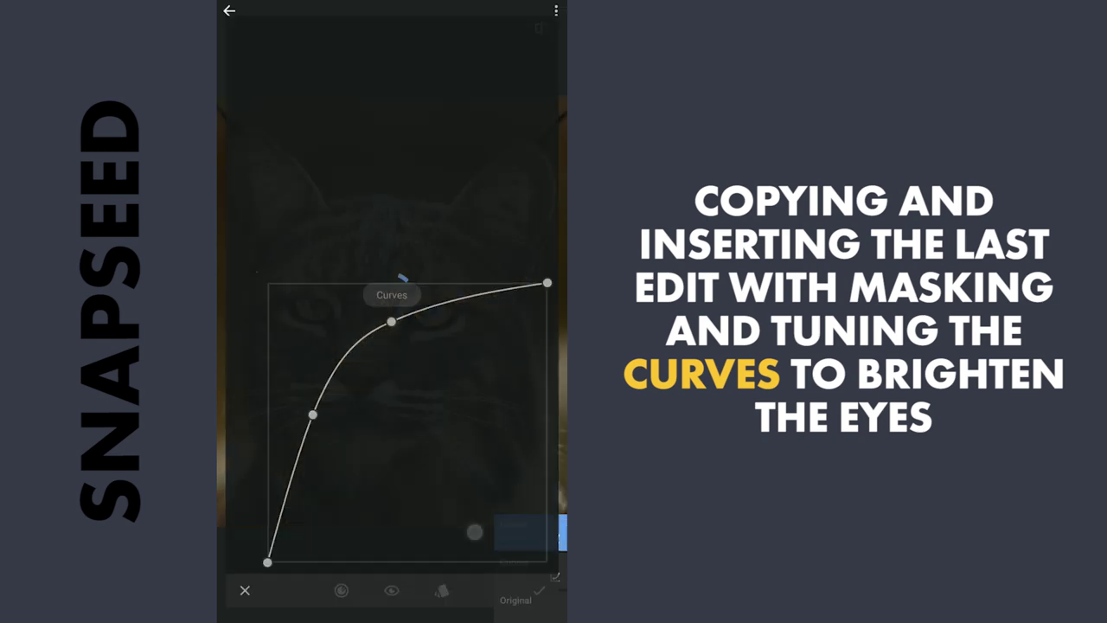
left_click_drag(391, 322, 392, 319)
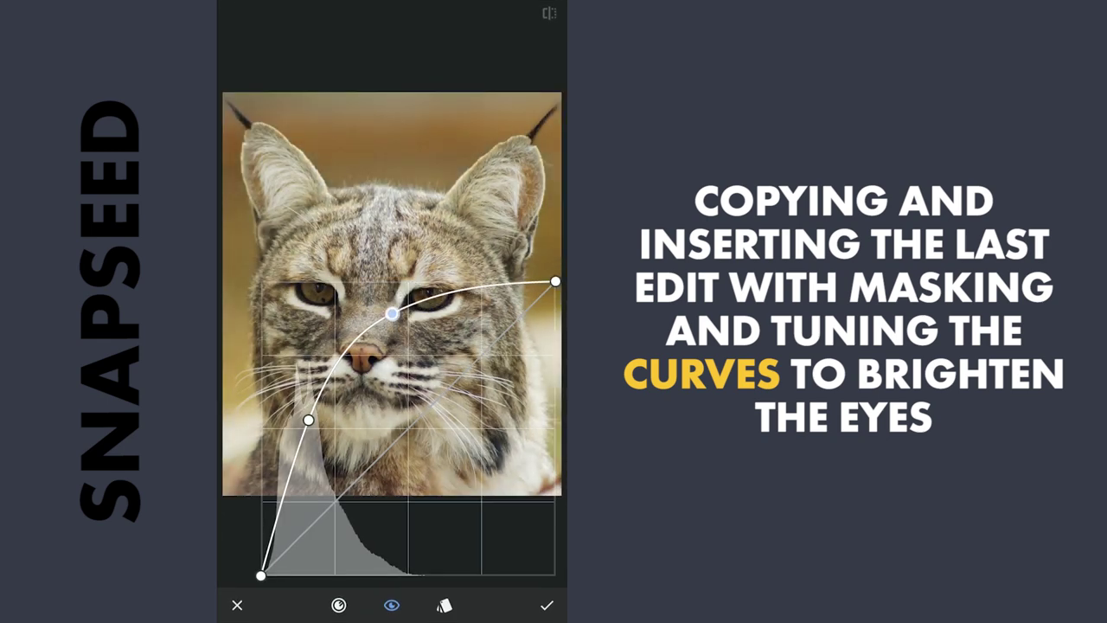
left_click(308, 422)
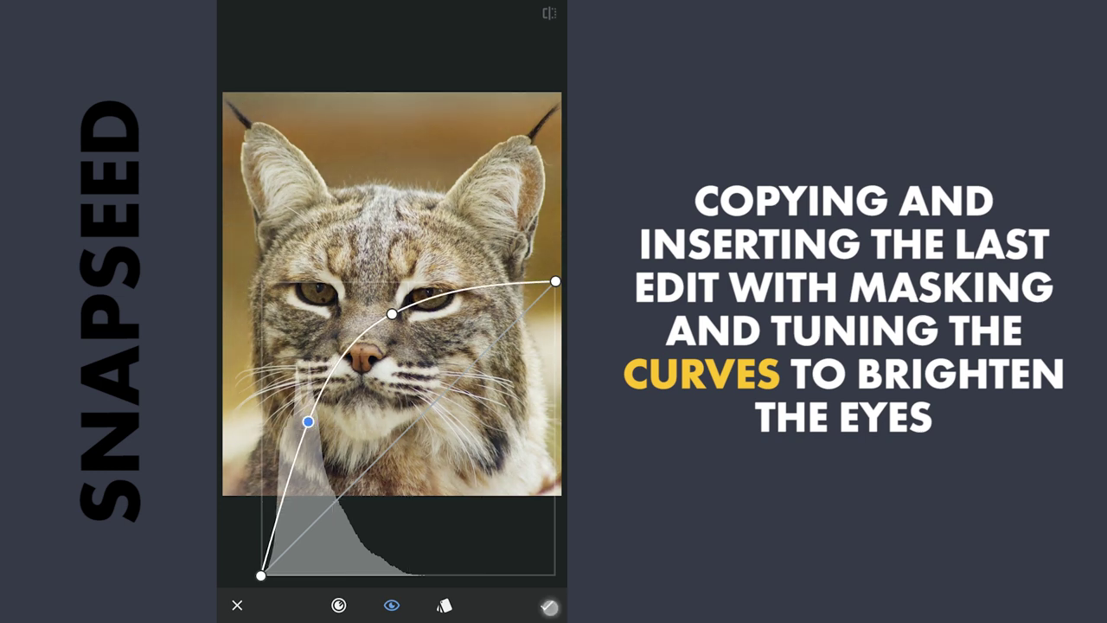
left_click(549, 607)
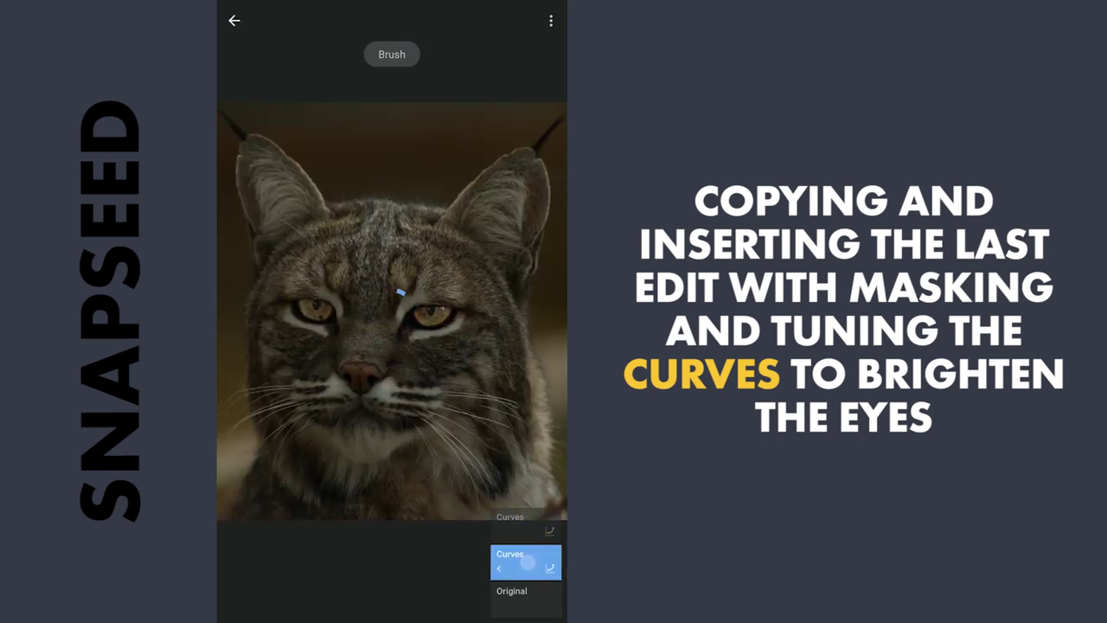
Insert a third copy of the Curves edit, leaving its curve unchanged.
left_click(551, 20)
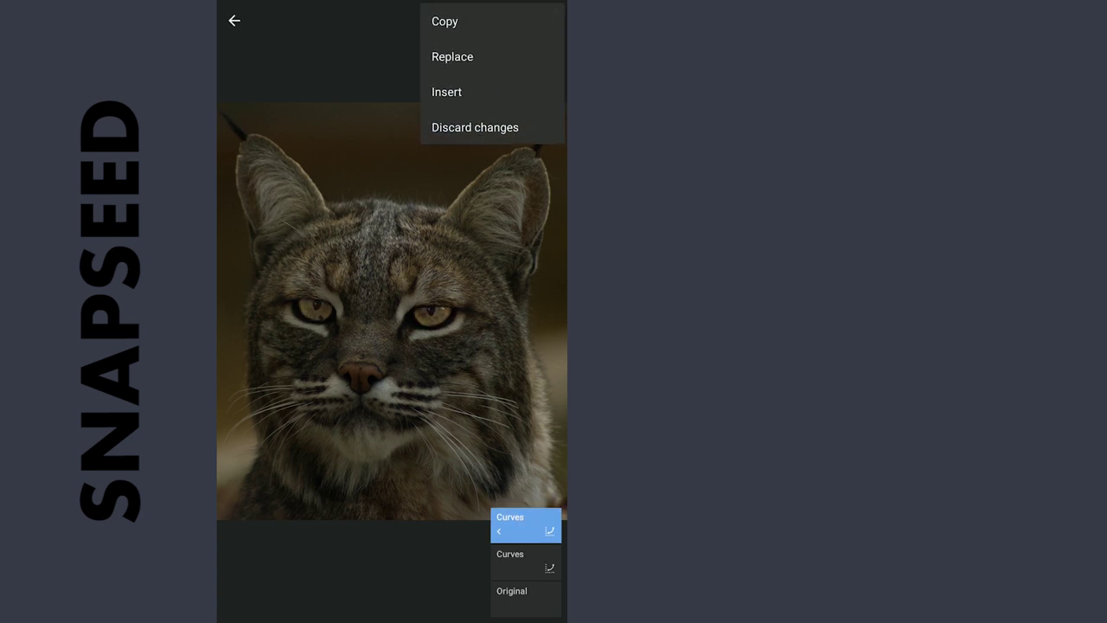
left_click(482, 90)
left_click(524, 497)
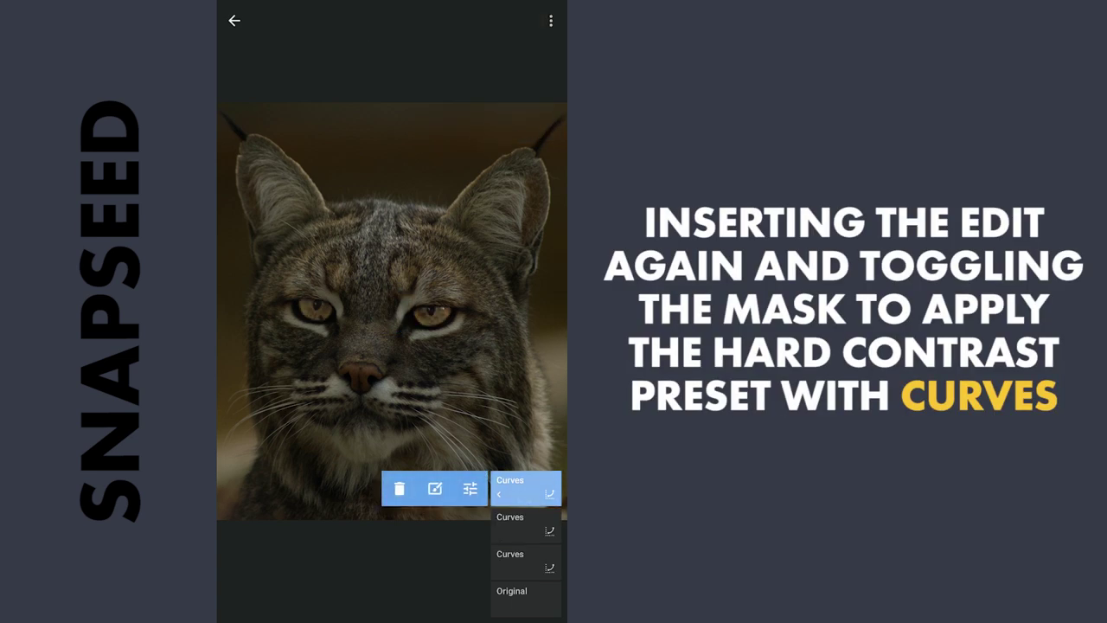
left_click(470, 490)
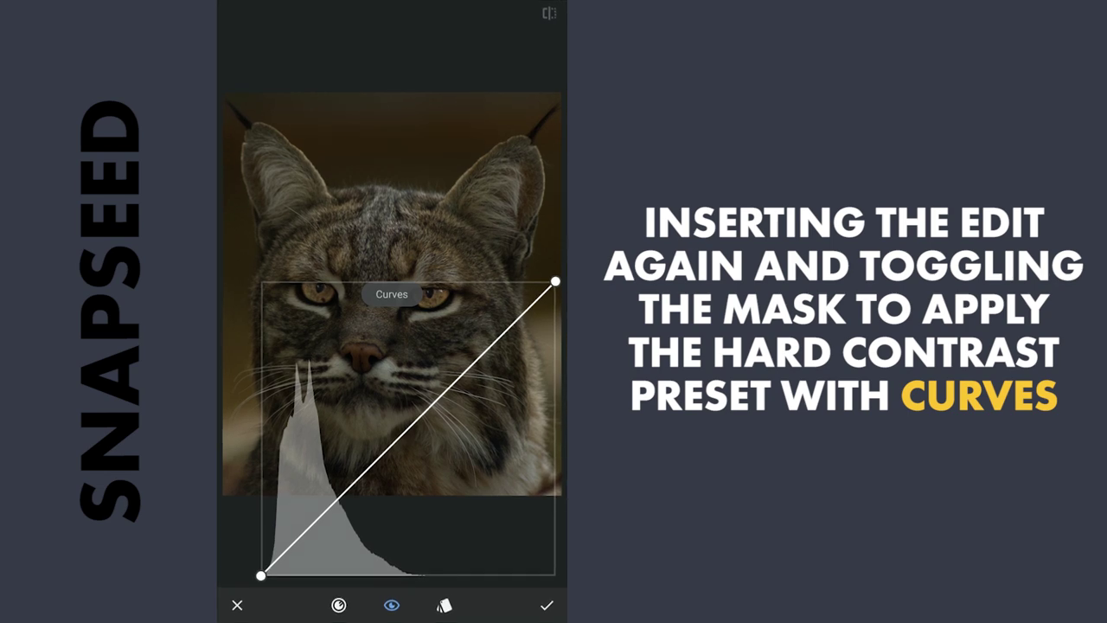
left_click(239, 608)
Invert the top Curves step's mask so it covers everything but the eyes.
left_click(526, 490)
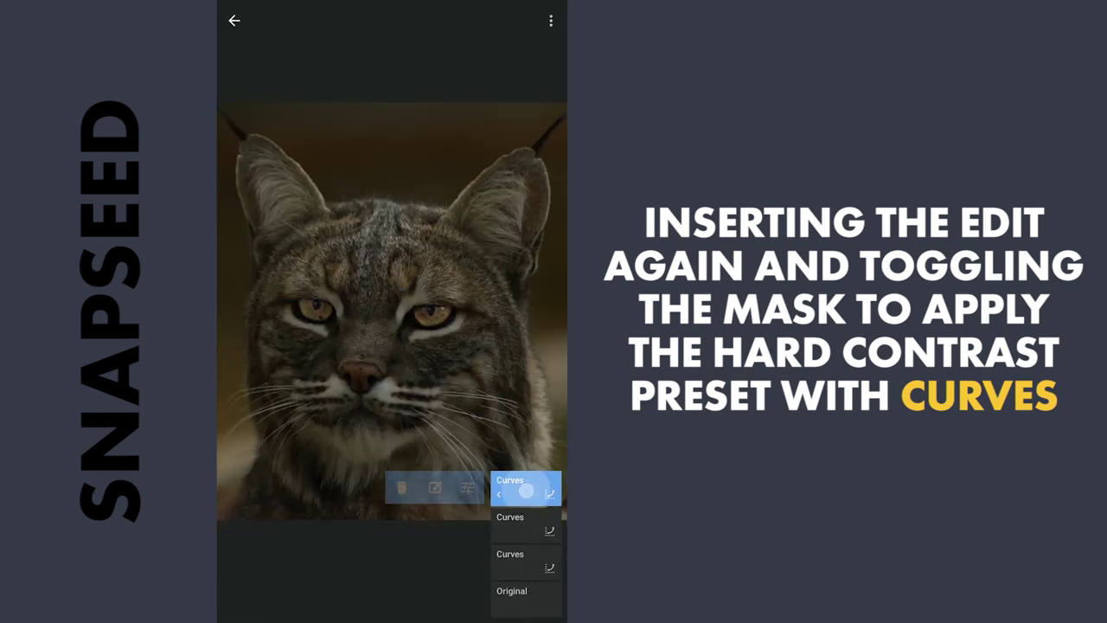
left_click(435, 489)
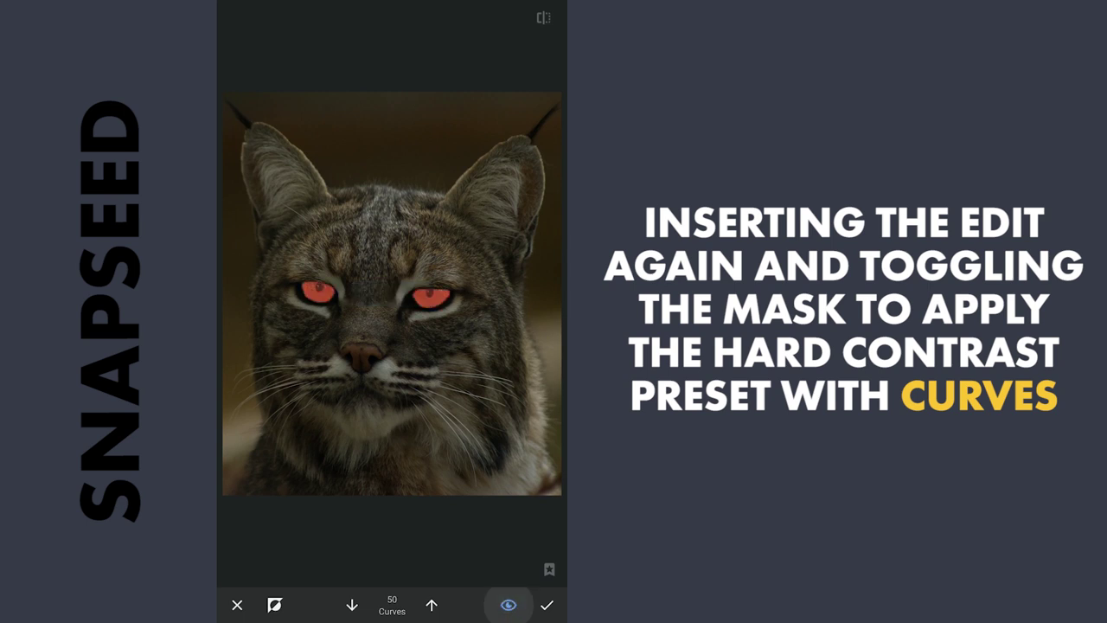
left_click(274, 605)
left_click(547, 604)
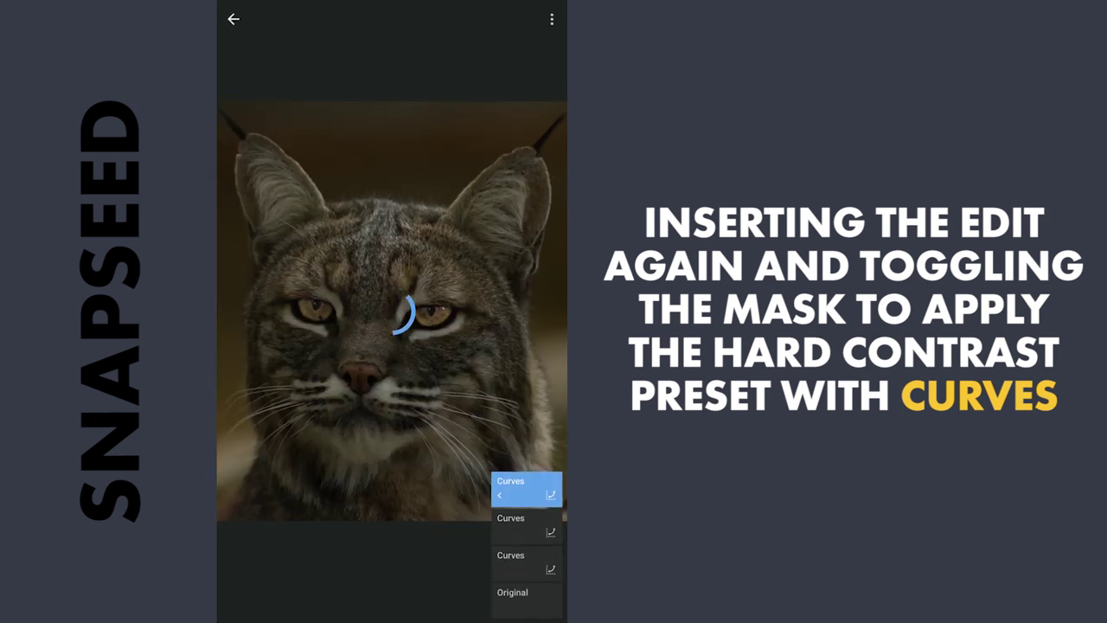
Give the top Curves step the Hard Contrast preset and apply it.
left_click(524, 492)
left_click(468, 497)
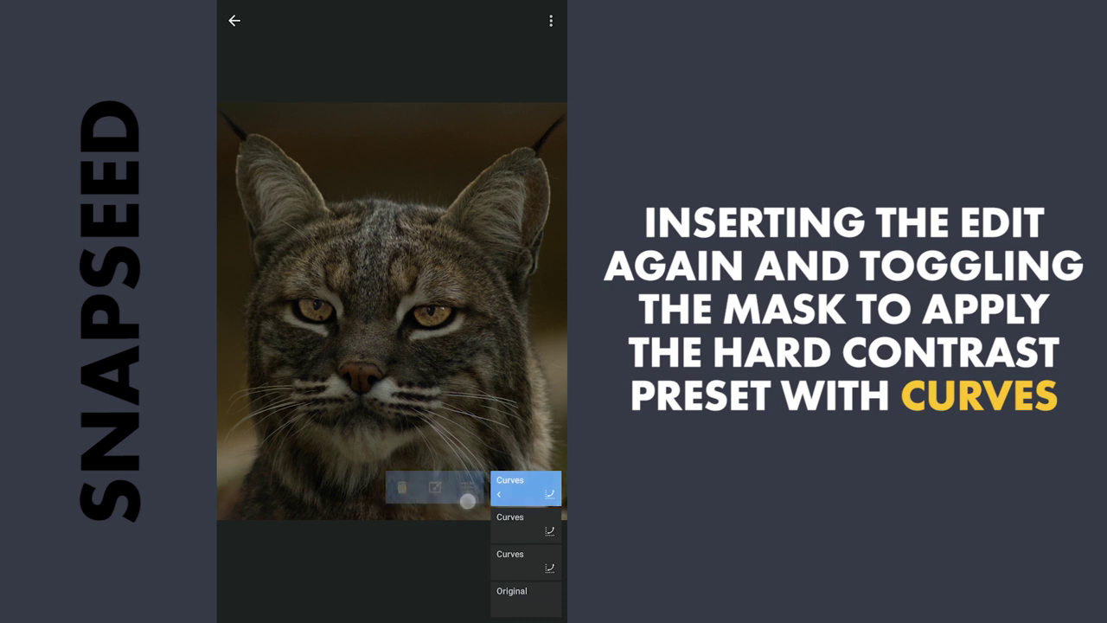
left_click(444, 605)
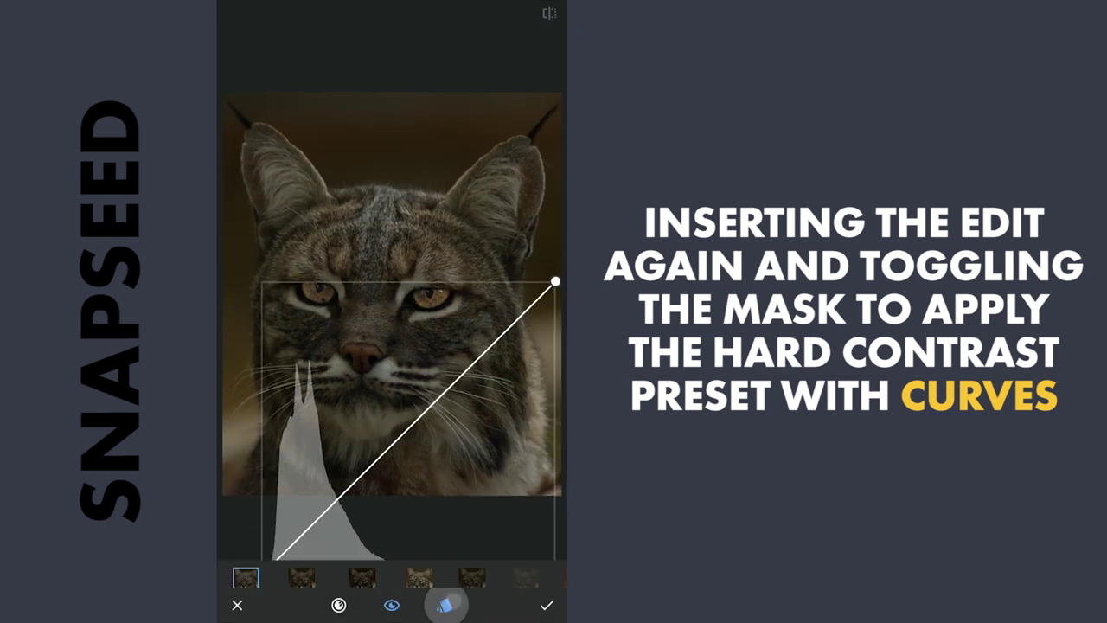
left_click(361, 553)
left_click(444, 605)
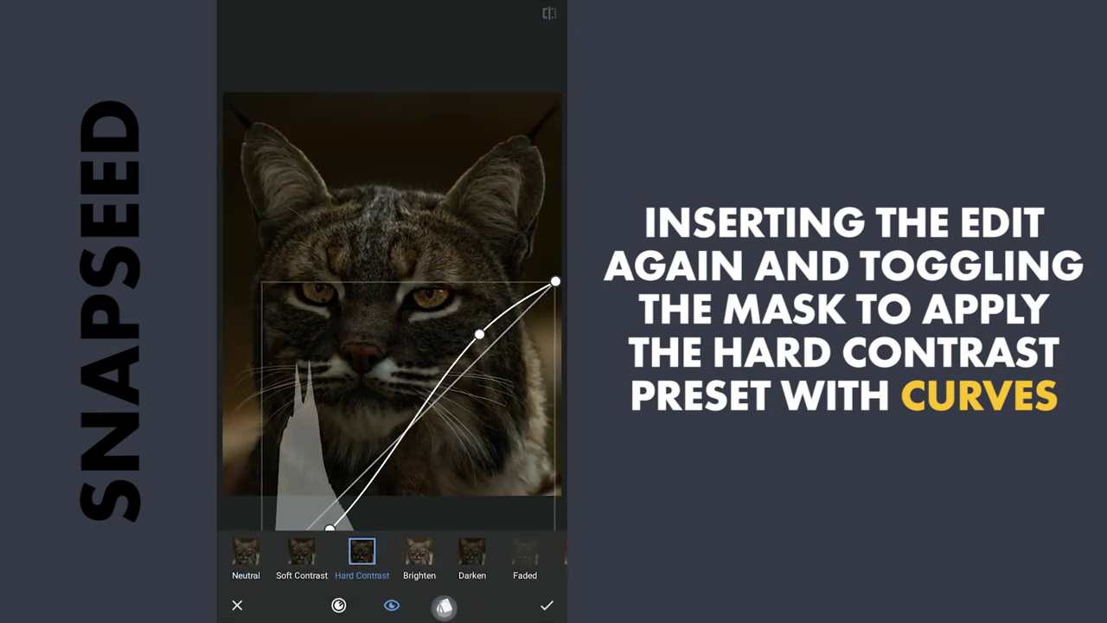
left_click(547, 605)
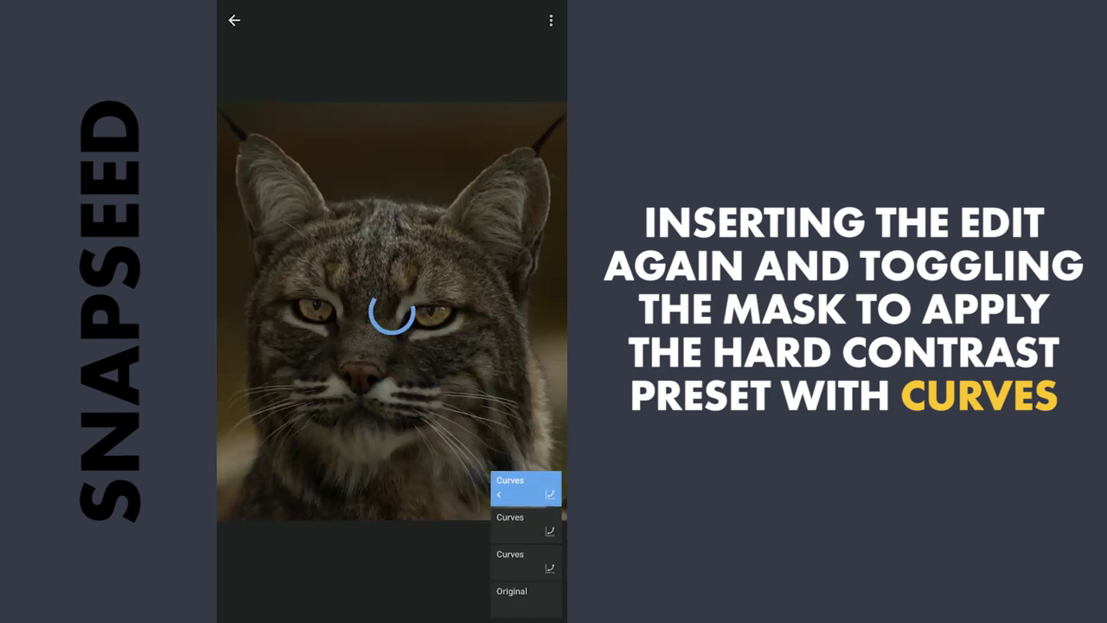
left_click(553, 497)
Insert a fourth Curves step and paint its mask over both eyes.
left_click(551, 20)
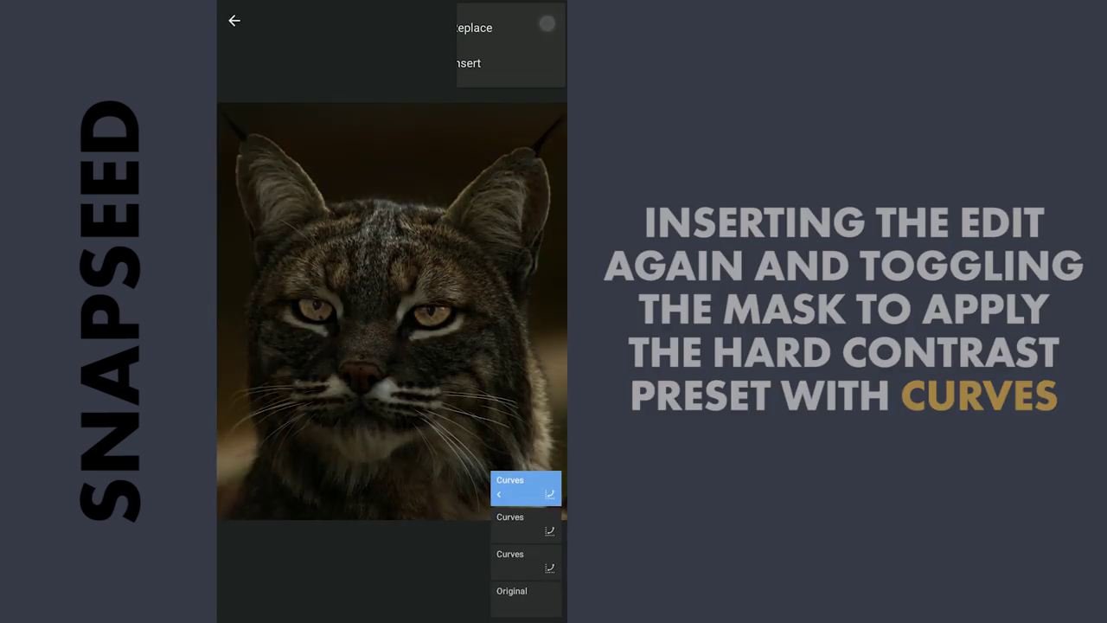
left_click(479, 92)
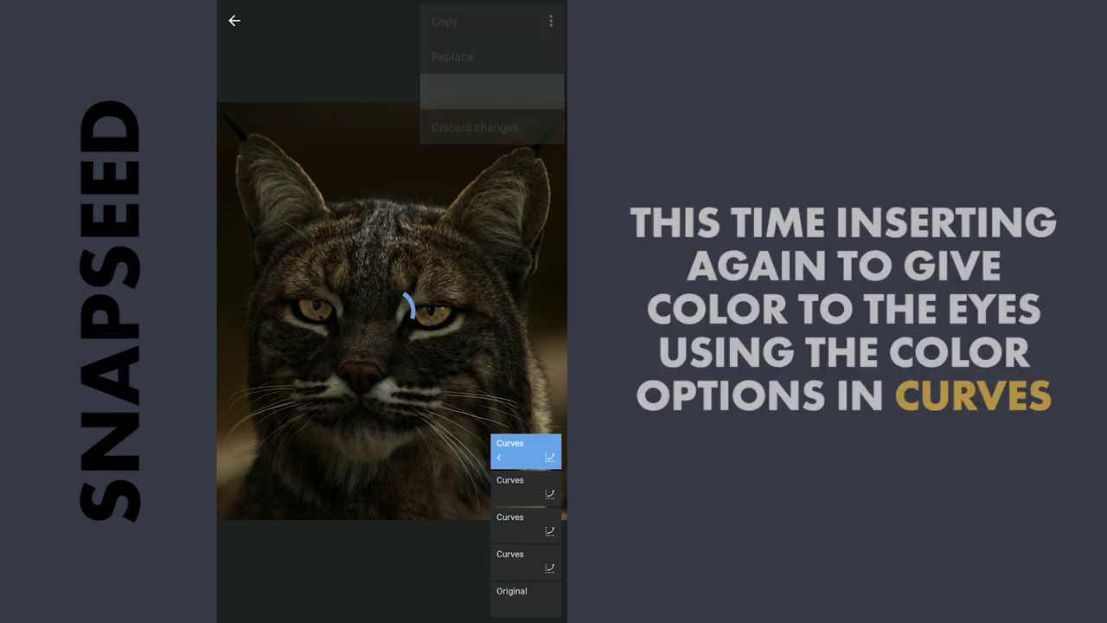
left_click(525, 456)
left_click(435, 451)
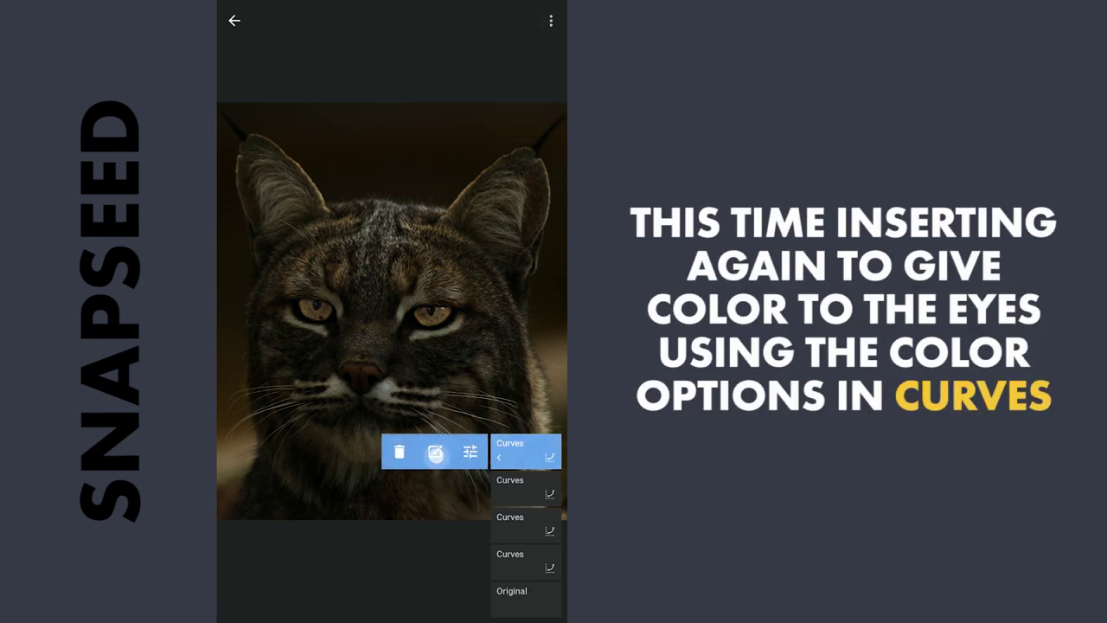
left_click_drag(305, 291, 334, 294)
left_click_drag(431, 298, 448, 298)
left_click(546, 604)
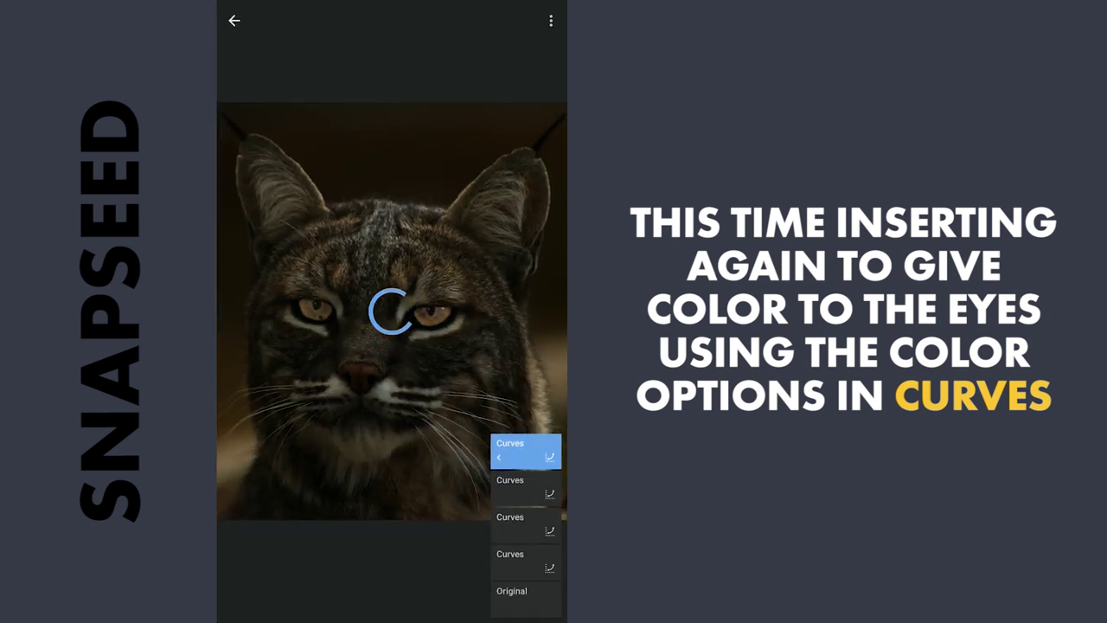
Raise and reshape the new step's RGB curve for brighter, more contrasty eyes.
left_click(473, 451)
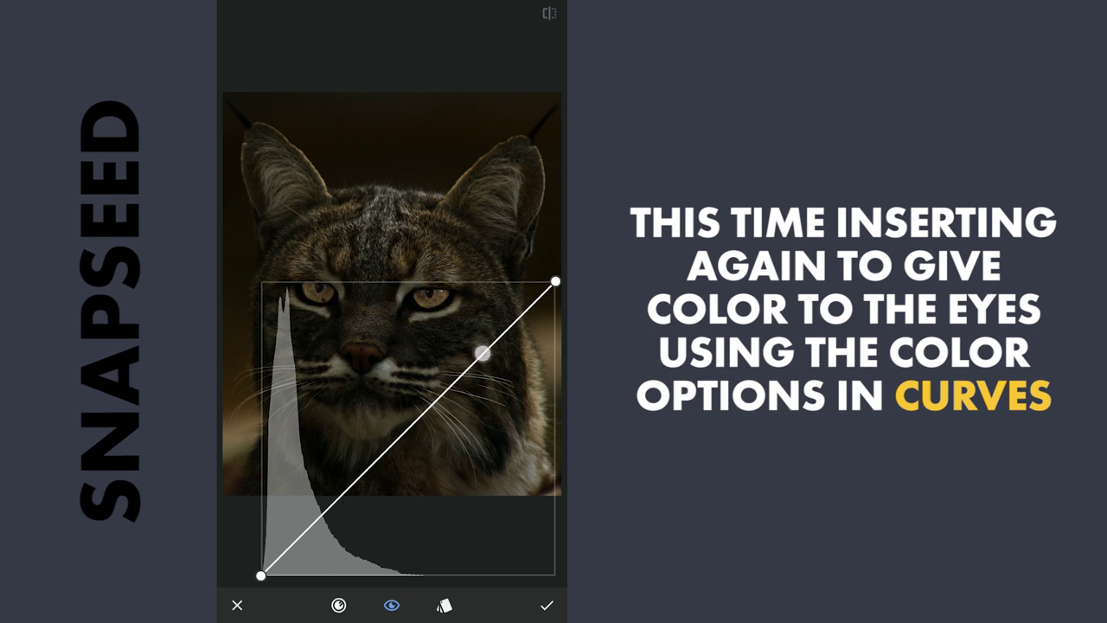
left_click_drag(482, 353, 474, 336)
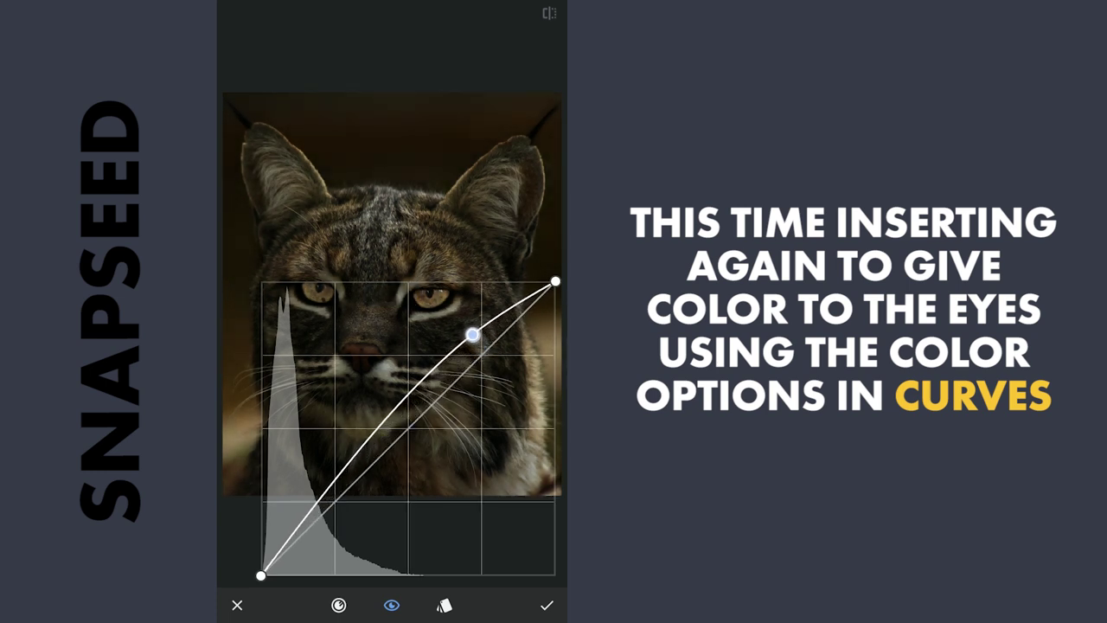
left_click_drag(341, 462, 304, 539)
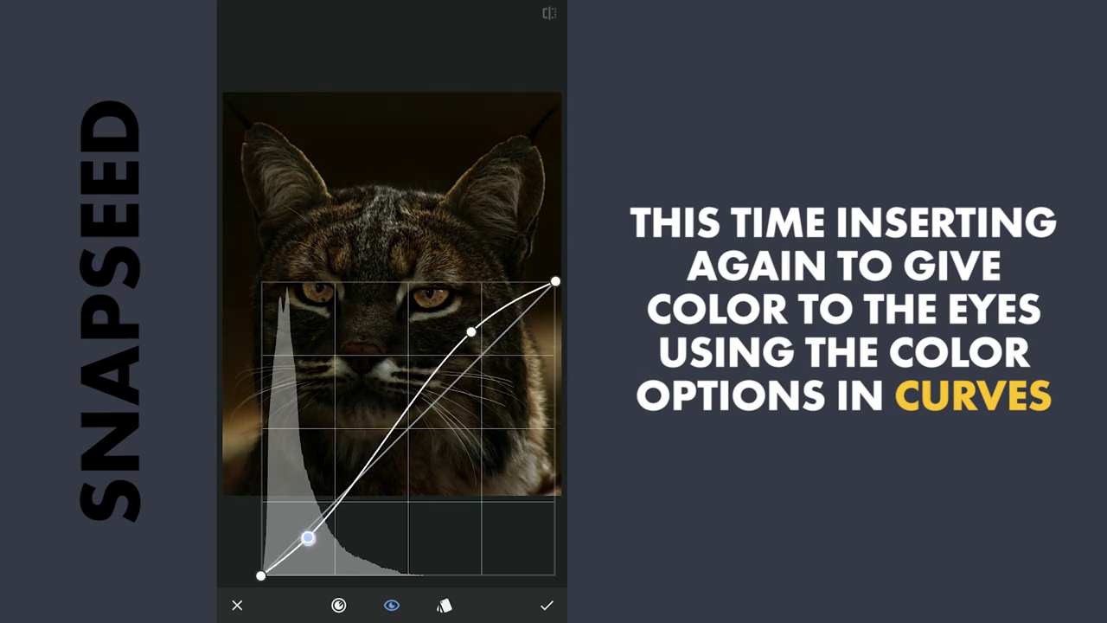
left_click_drag(471, 332, 458, 329)
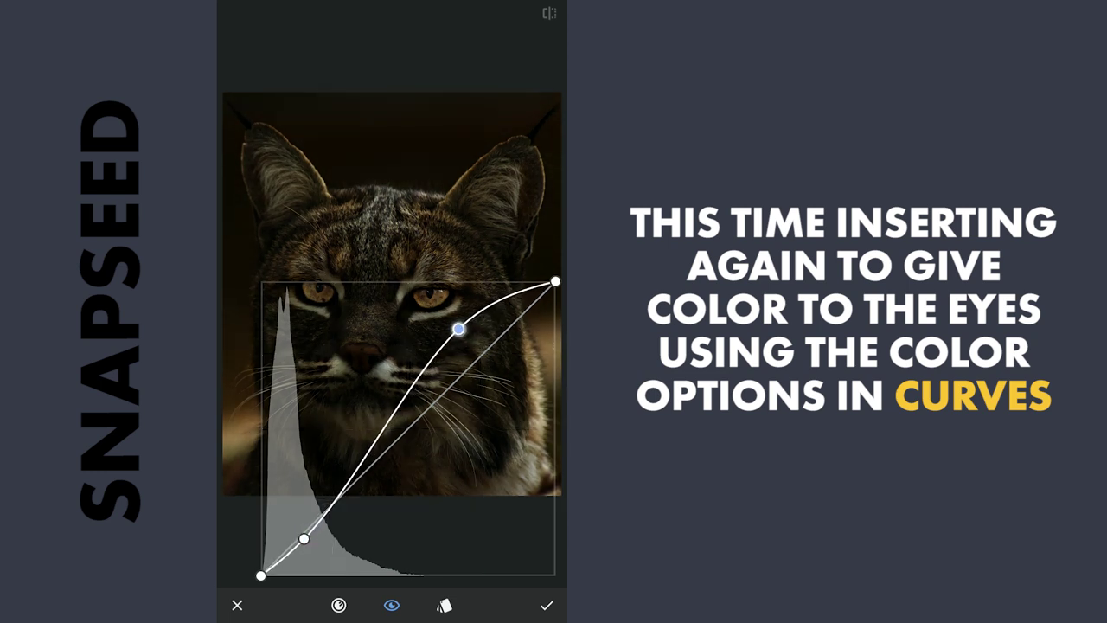
Pull the blue channel curve down to warm the eyes.
left_click(338, 605)
left_click(403, 551)
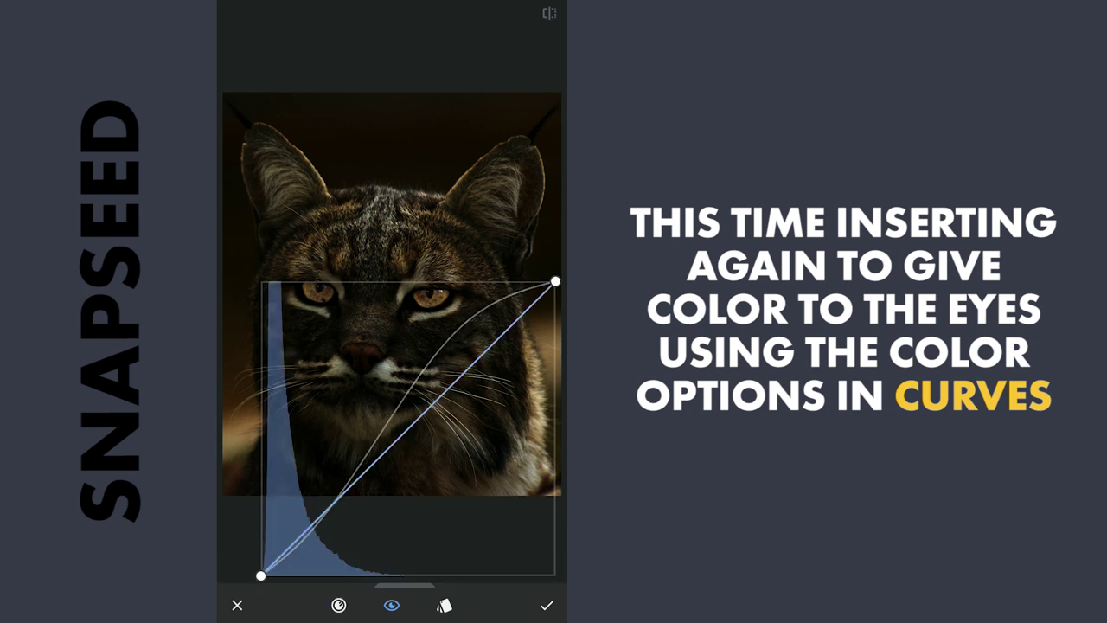
left_click(408, 433)
left_click_drag(408, 434, 427, 466)
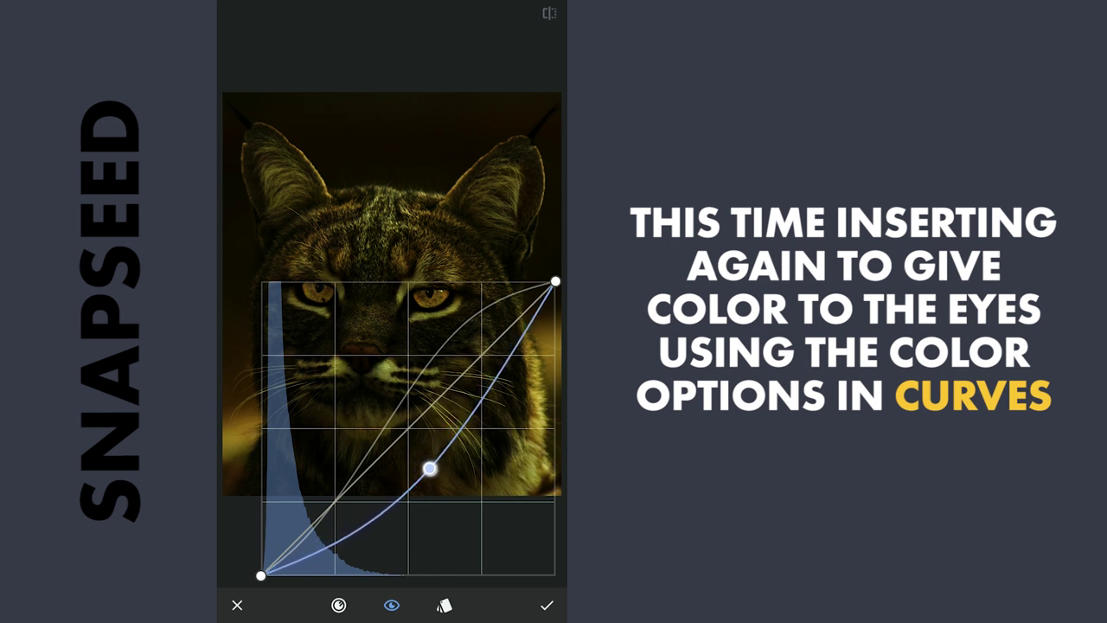
left_click_drag(429, 468, 432, 471)
Lift the red channel curve slightly for orange eyes, apply, and insert another Curves step.
left_click(338, 604)
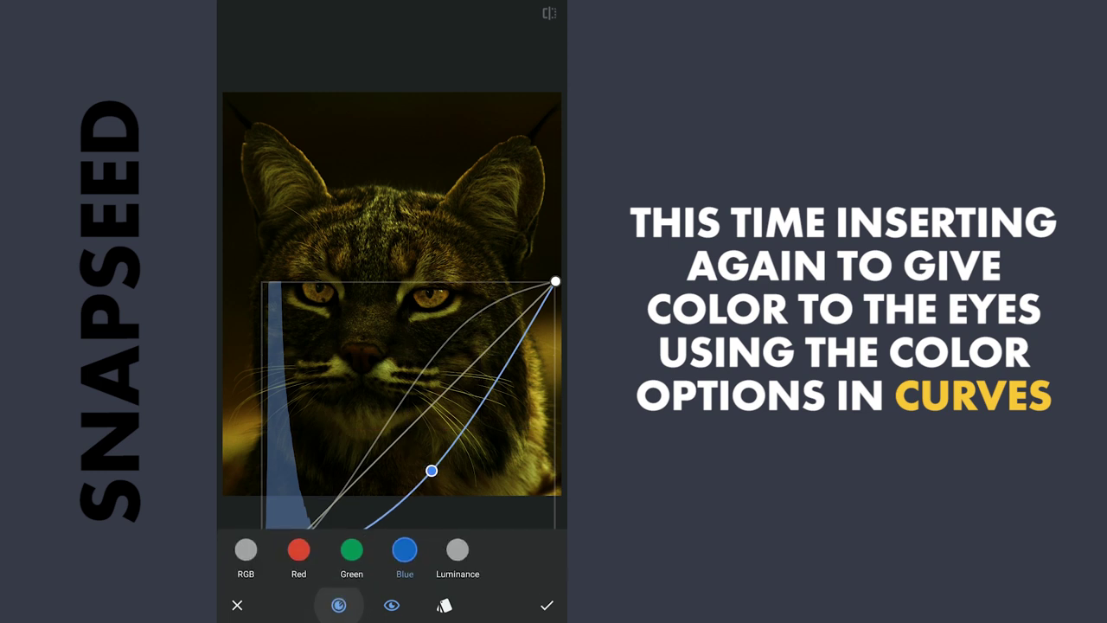
left_click(298, 550)
left_click(404, 420)
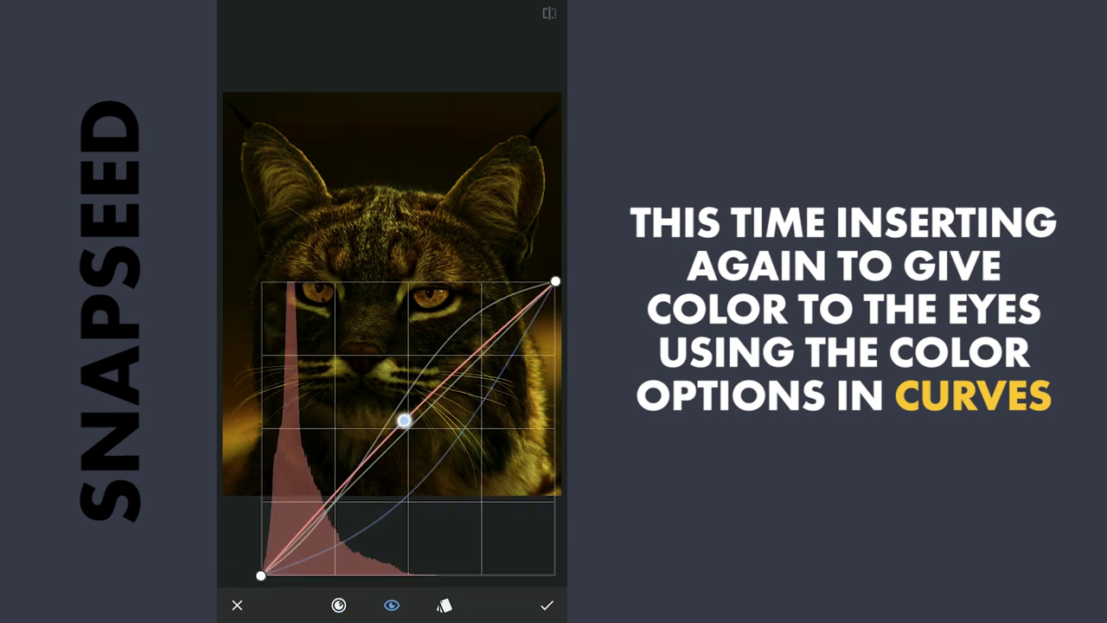
left_click_drag(403, 420, 401, 418)
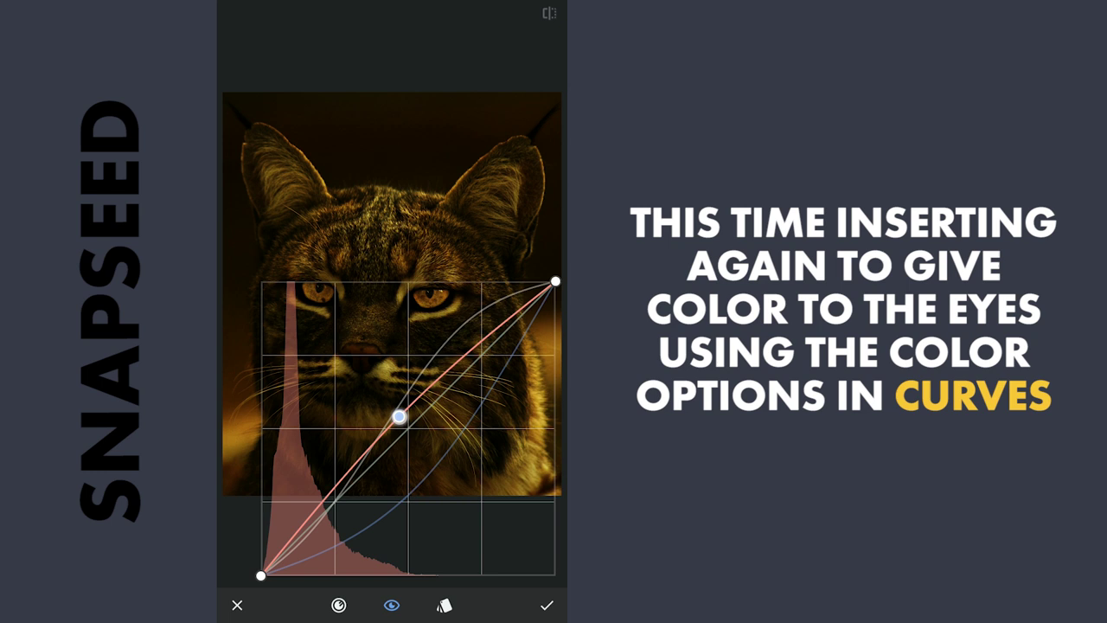
left_click_drag(397, 416, 397, 416)
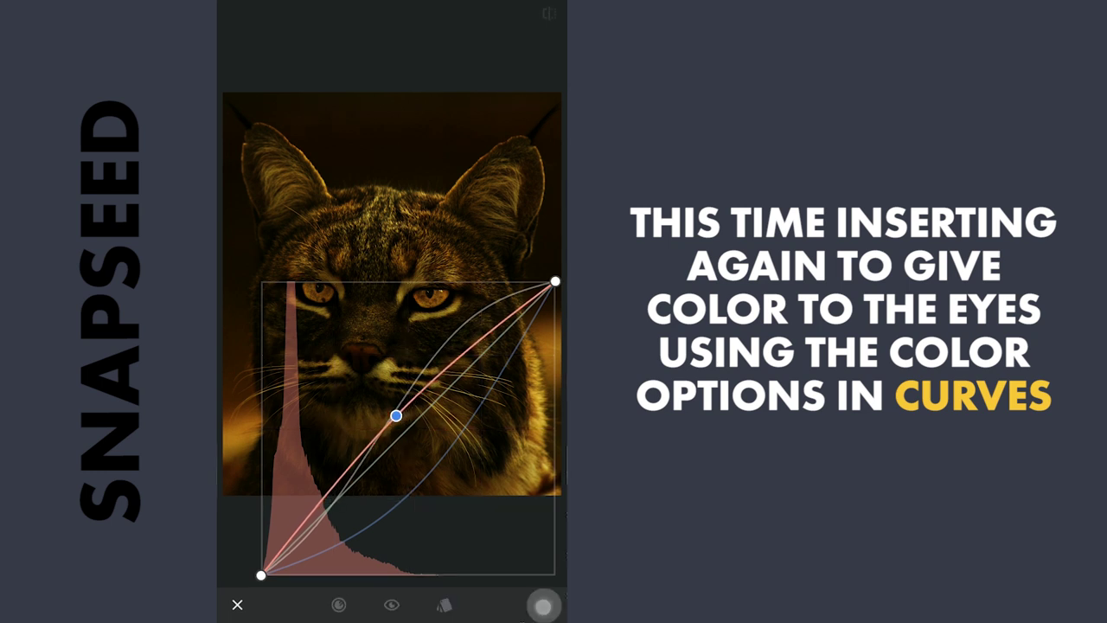
left_click(543, 606)
left_click(556, 14)
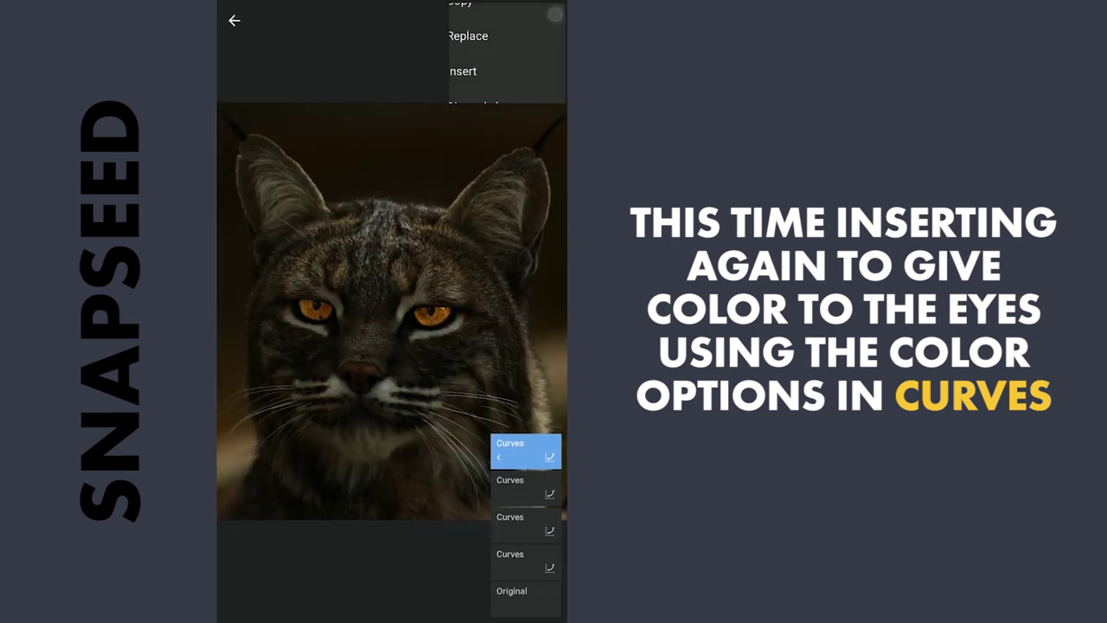
left_click(484, 102)
Invert the new top Curves step's mask.
left_click(526, 413)
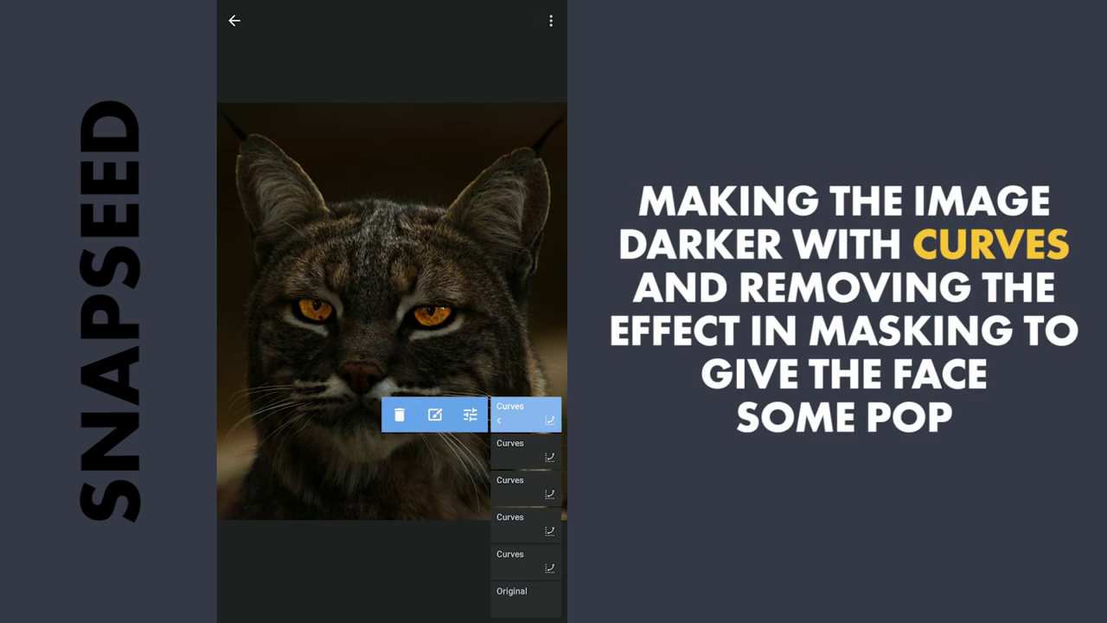
left_click(437, 415)
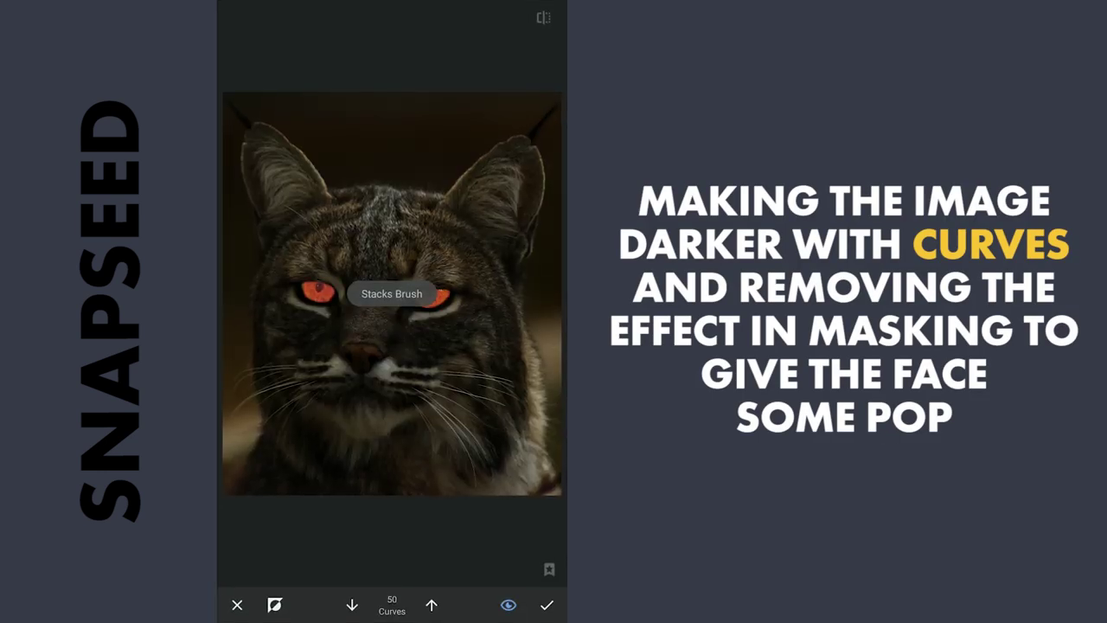
left_click(274, 605)
left_click(547, 605)
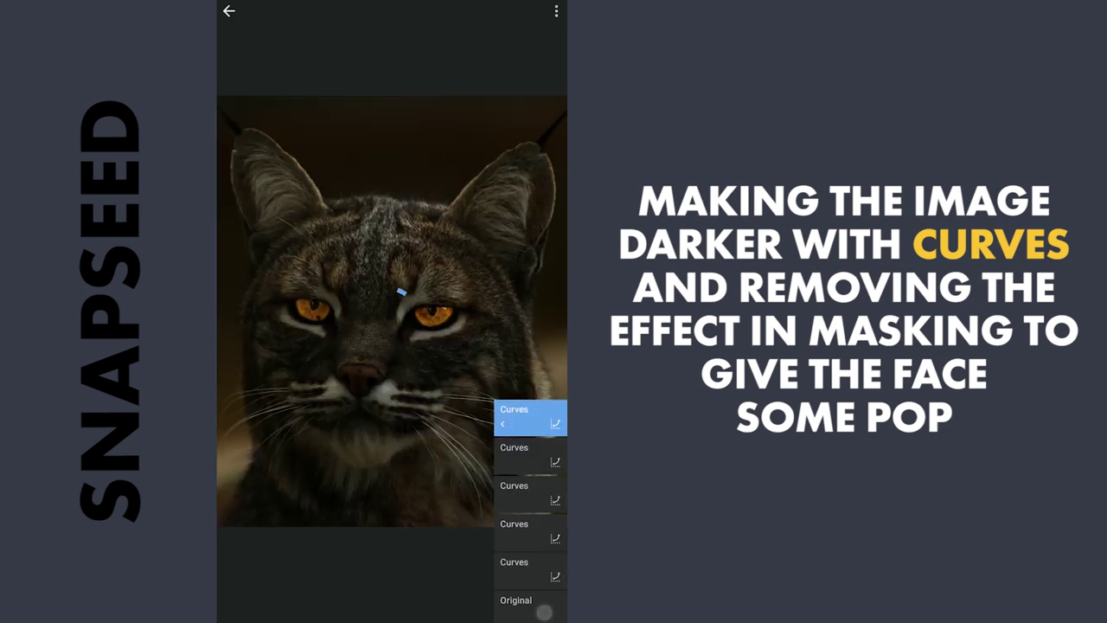
Drag the top-right curve point down and bow the midtones to darken the photo.
left_click(526, 414)
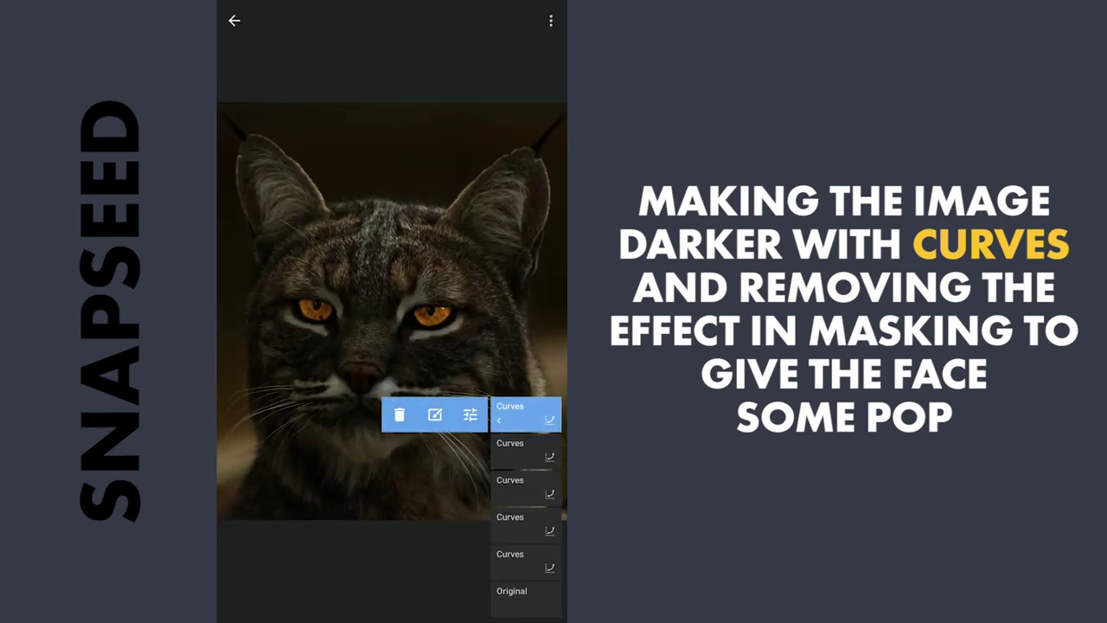
left_click(470, 416)
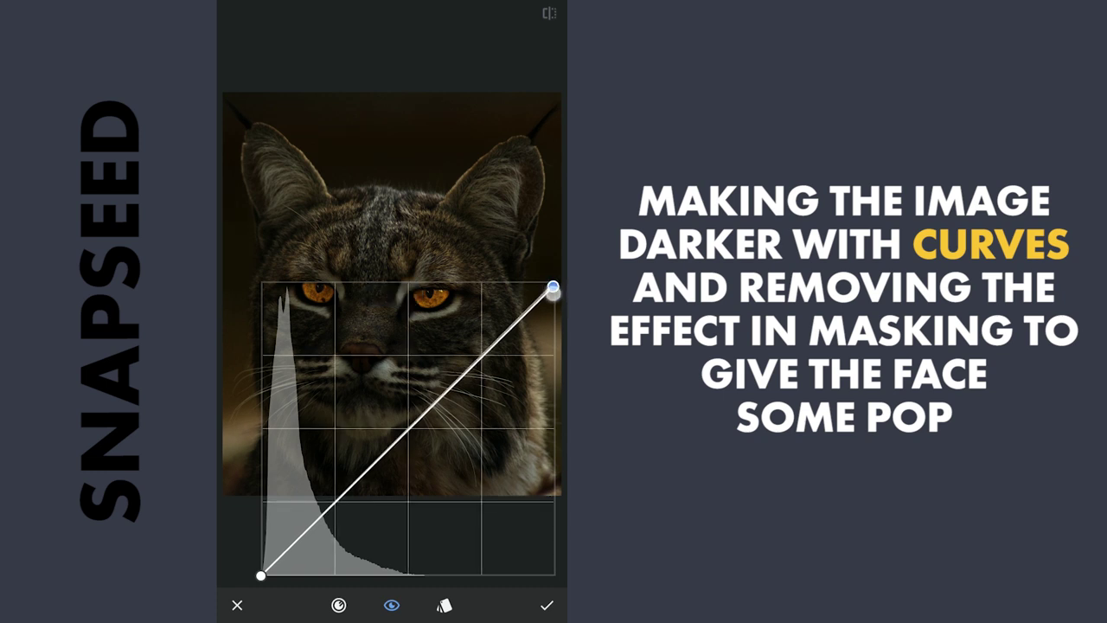
left_click_drag(553, 292, 555, 395)
left_click_drag(423, 478, 424, 494)
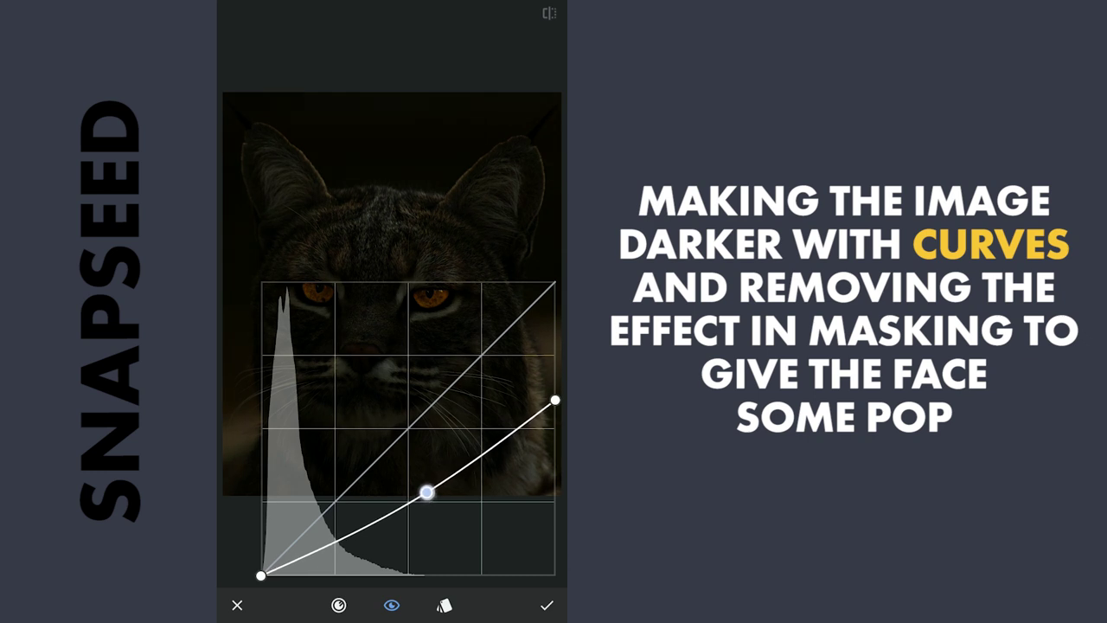
left_click_drag(555, 401, 554, 397)
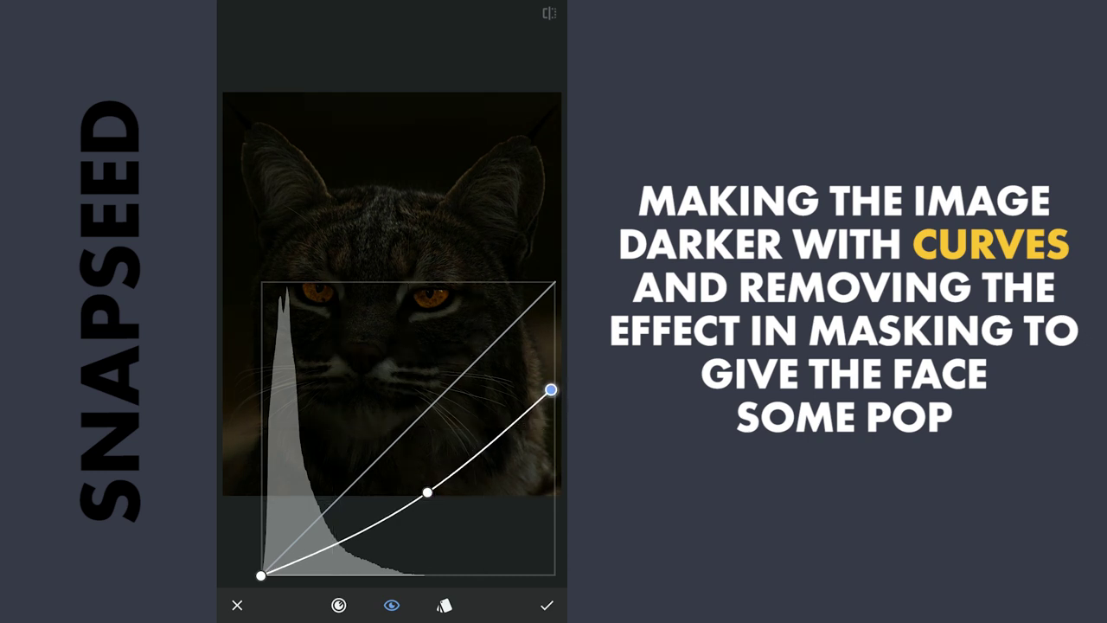
left_click(551, 605)
Brush the darkening off the cheek, whiskers, forehead and around the eye.
left_click(525, 412)
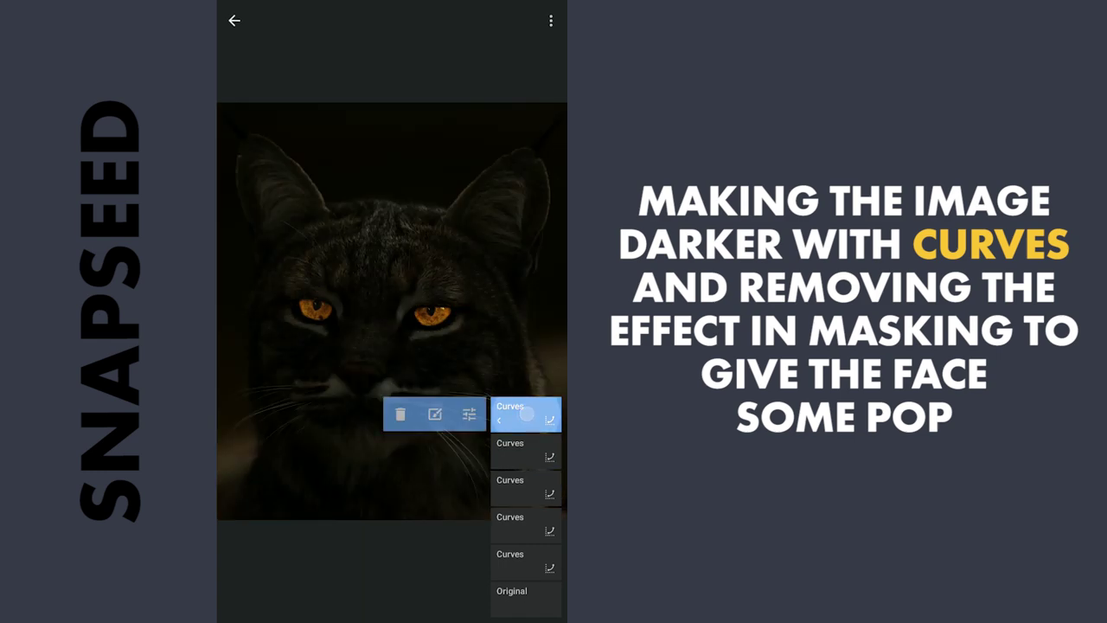
left_click(435, 414)
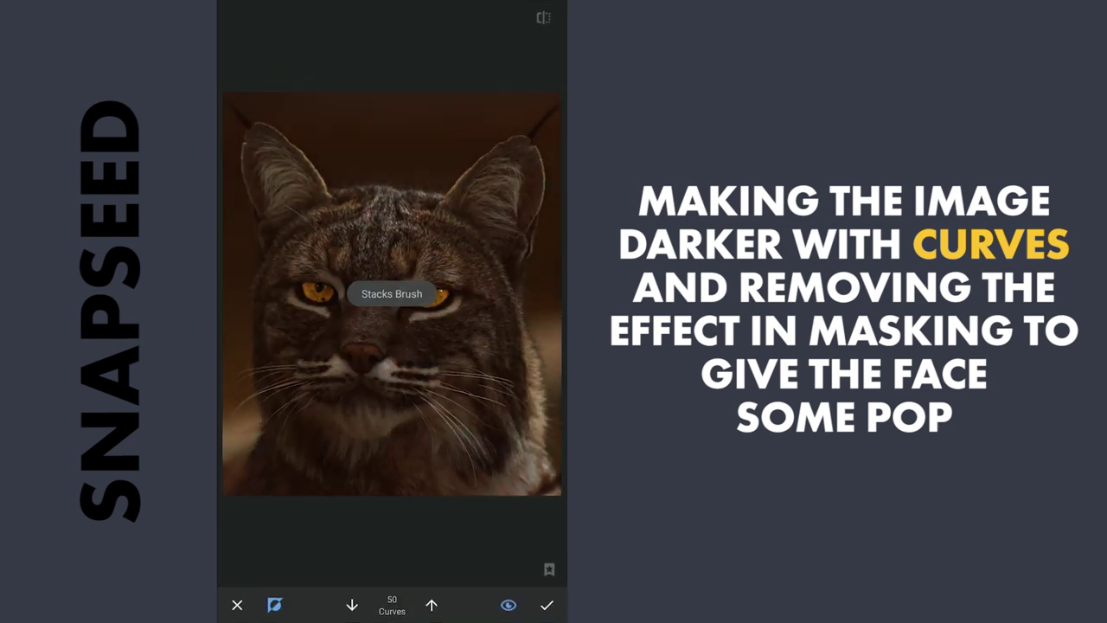
left_click(508, 606)
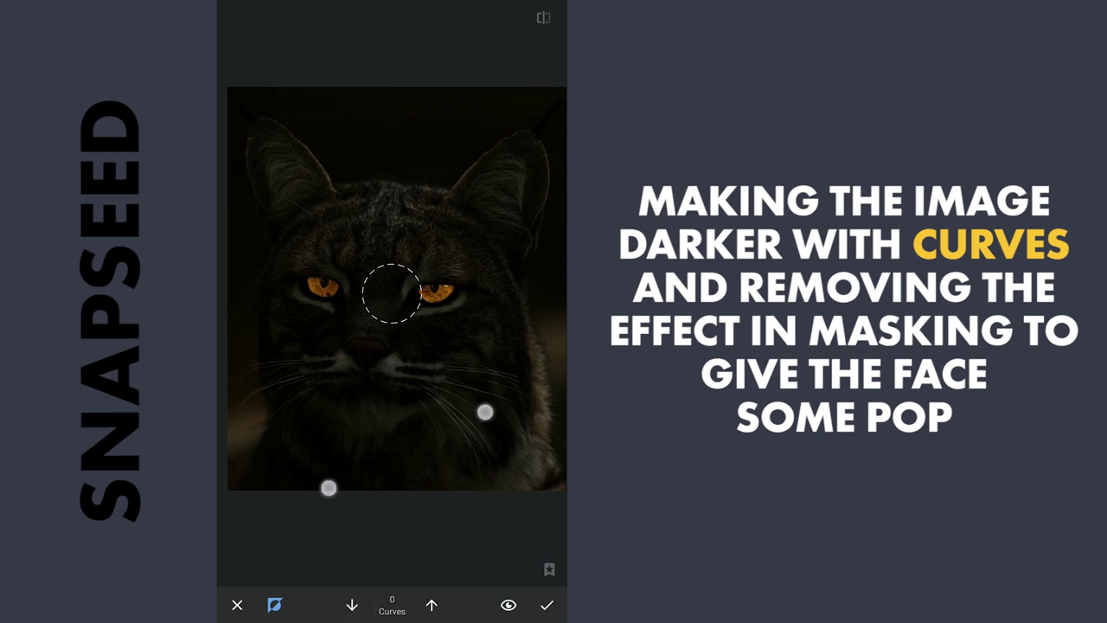
scroll(410, 333, "down", 5)
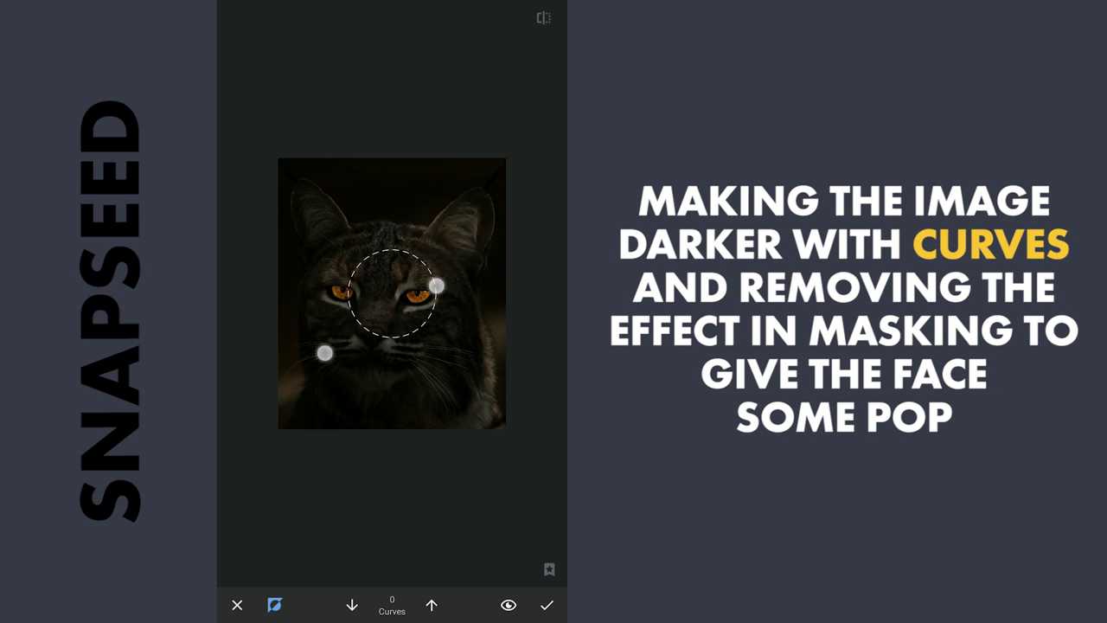
scroll(411, 337, "up", 3)
scroll(411, 337, "down", 2)
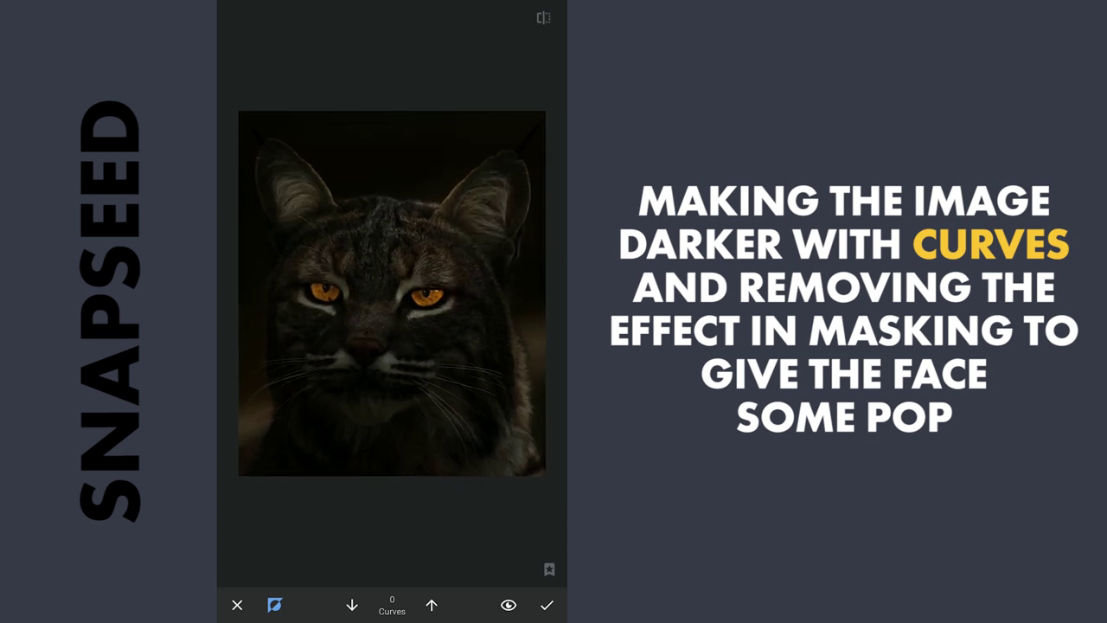
scroll(412, 393, "down", 2)
scroll(412, 393, "down", 2)
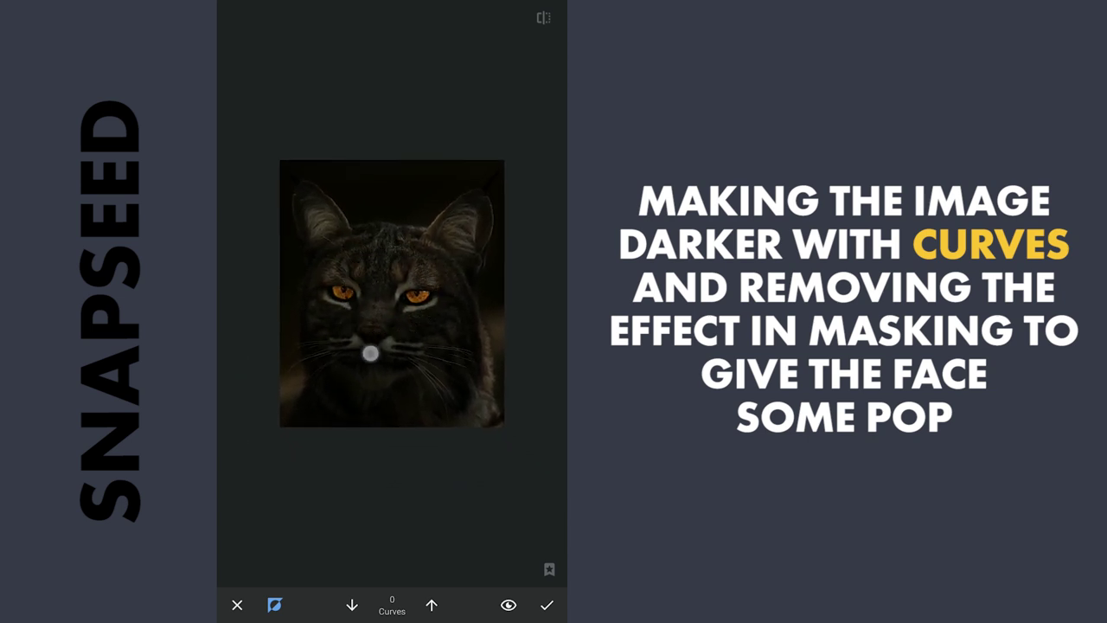
left_click(333, 414)
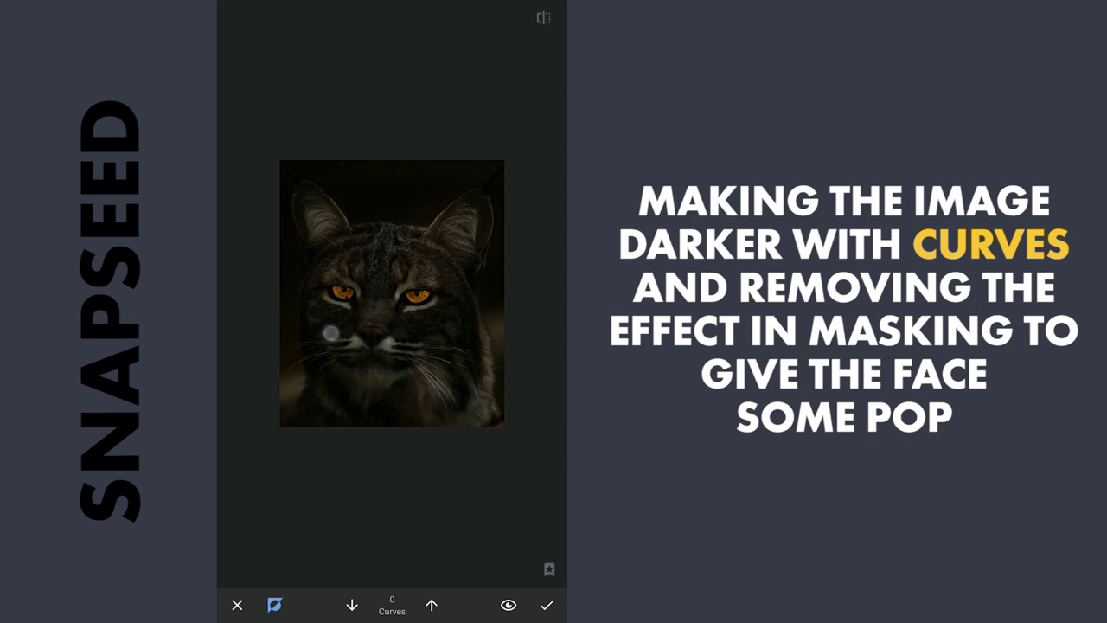
left_click_drag(456, 347, 414, 346)
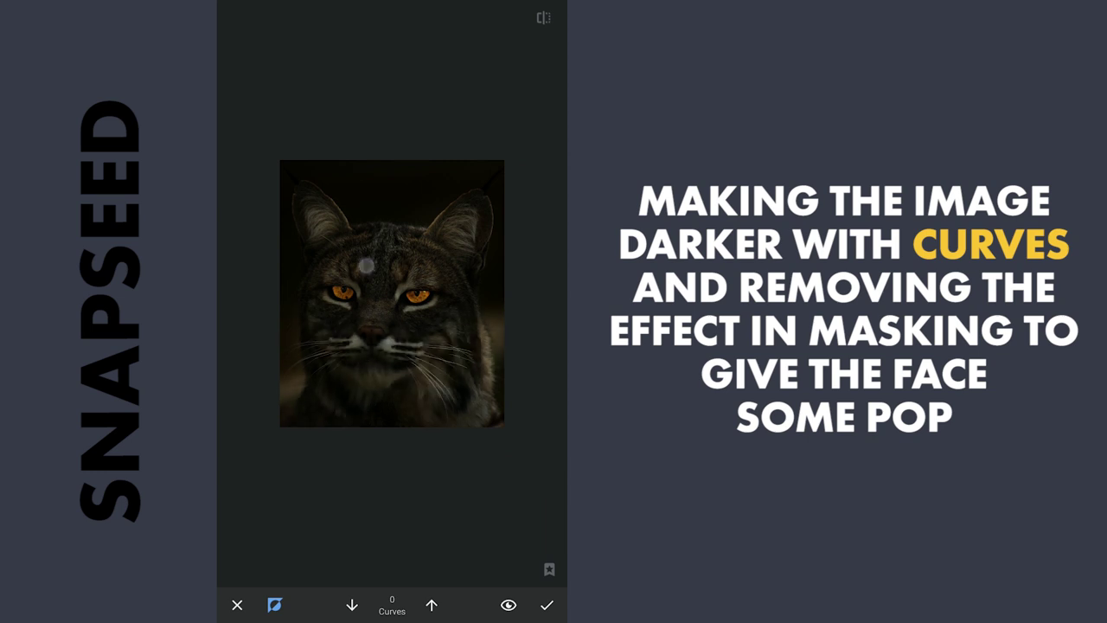
left_click_drag(367, 265, 393, 280)
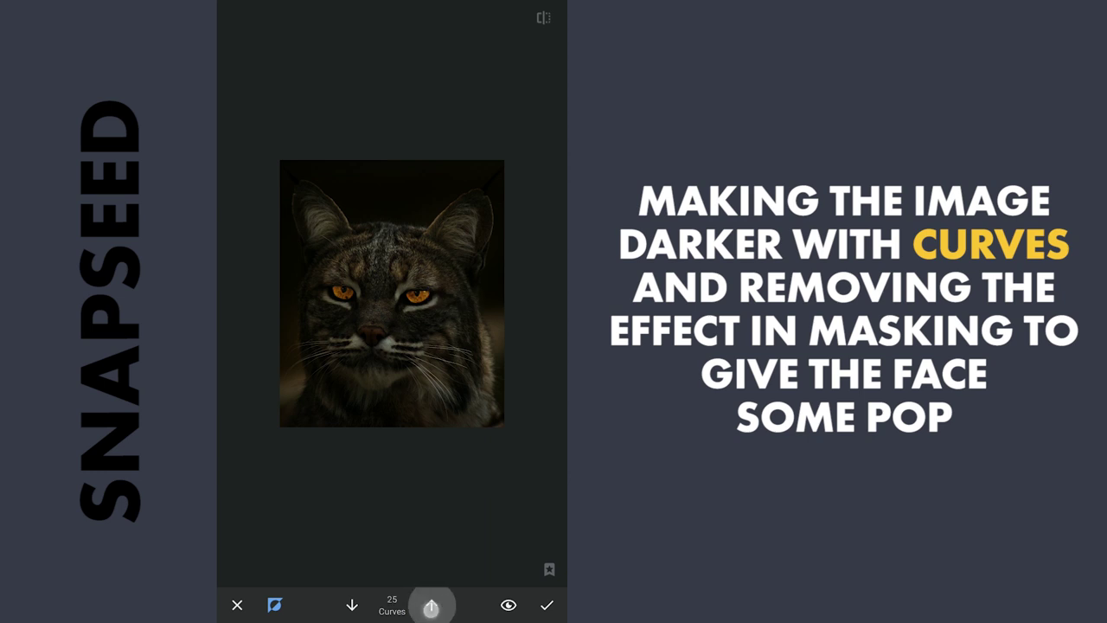
left_click(433, 610)
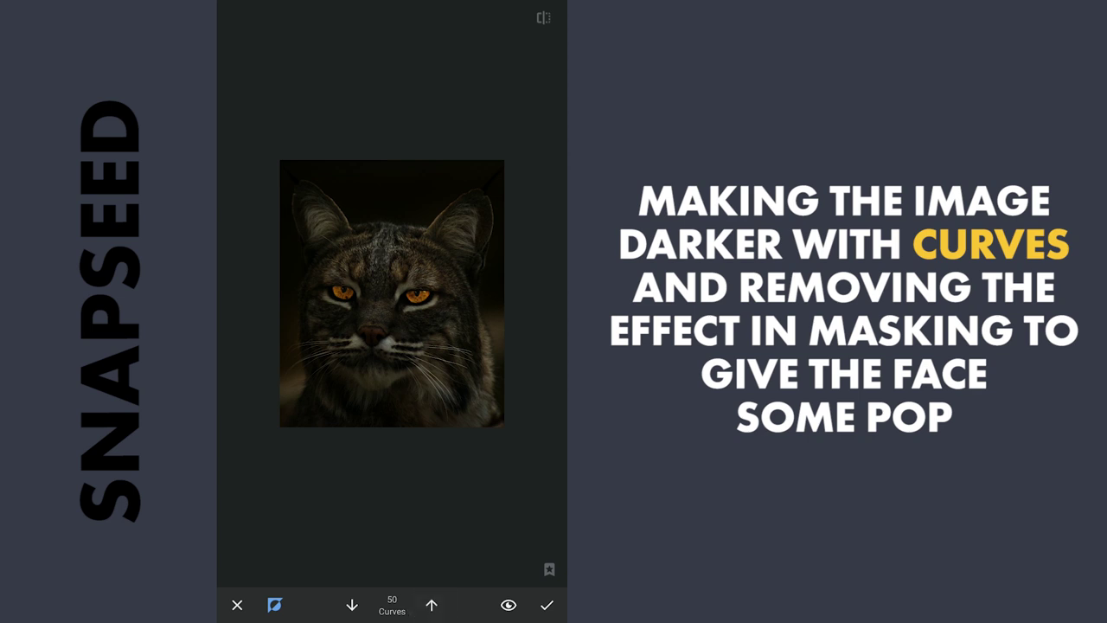
Compare with the original, check the face mask overlay, and apply the darkening edit.
left_click(544, 18)
left_click(544, 18)
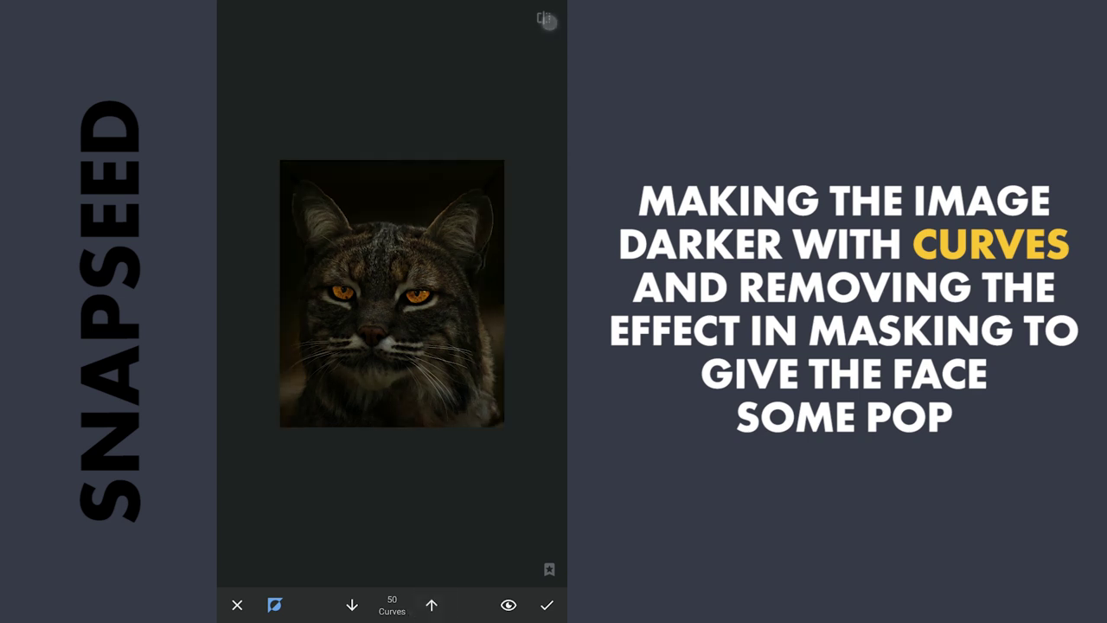
scroll(383, 251, "up", 5)
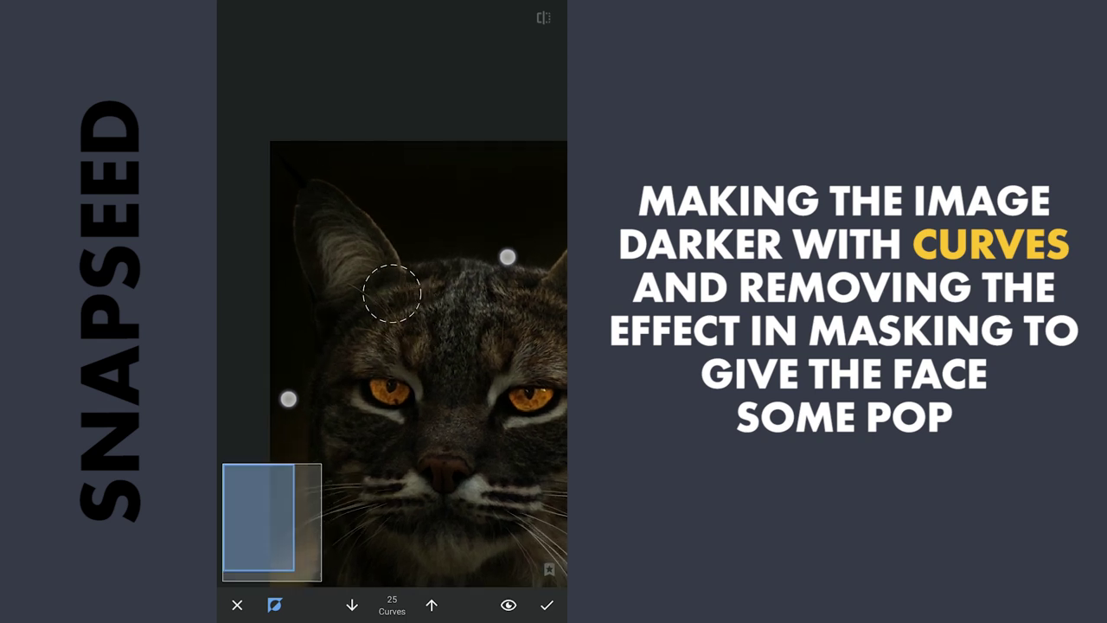
scroll(398, 277, "up", 3)
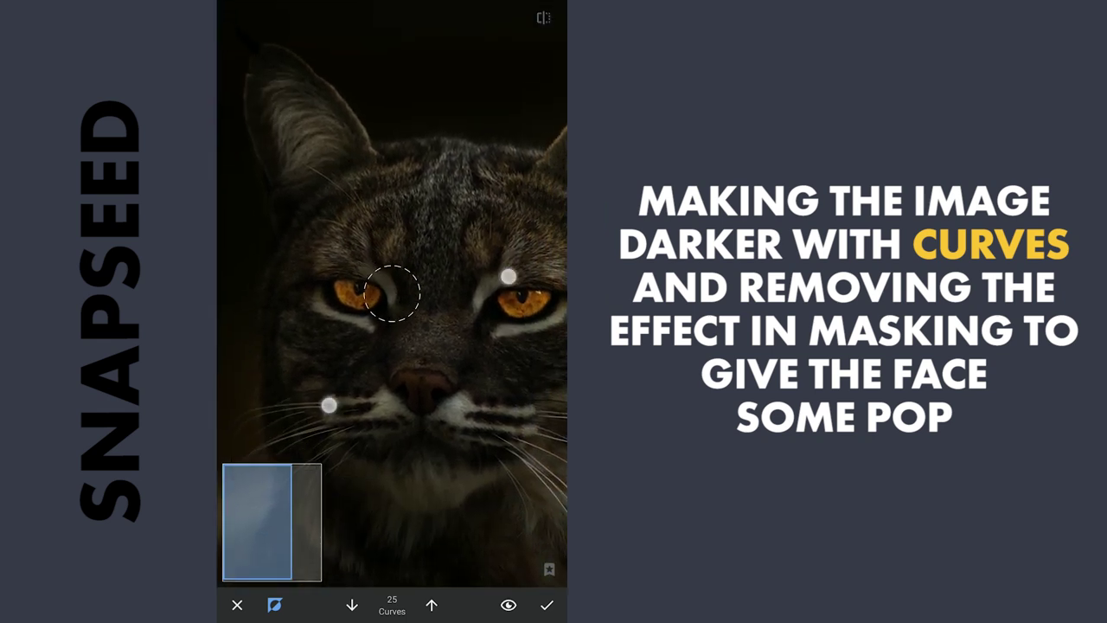
scroll(391, 294, "down", 5)
scroll(392, 294, "down", 2)
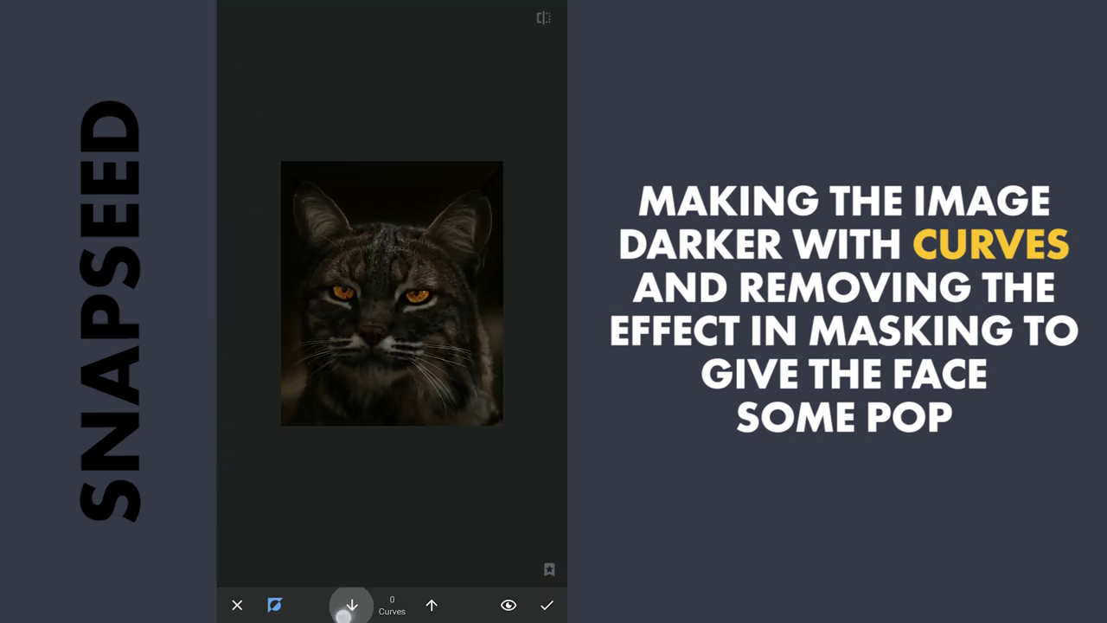
left_click(509, 605)
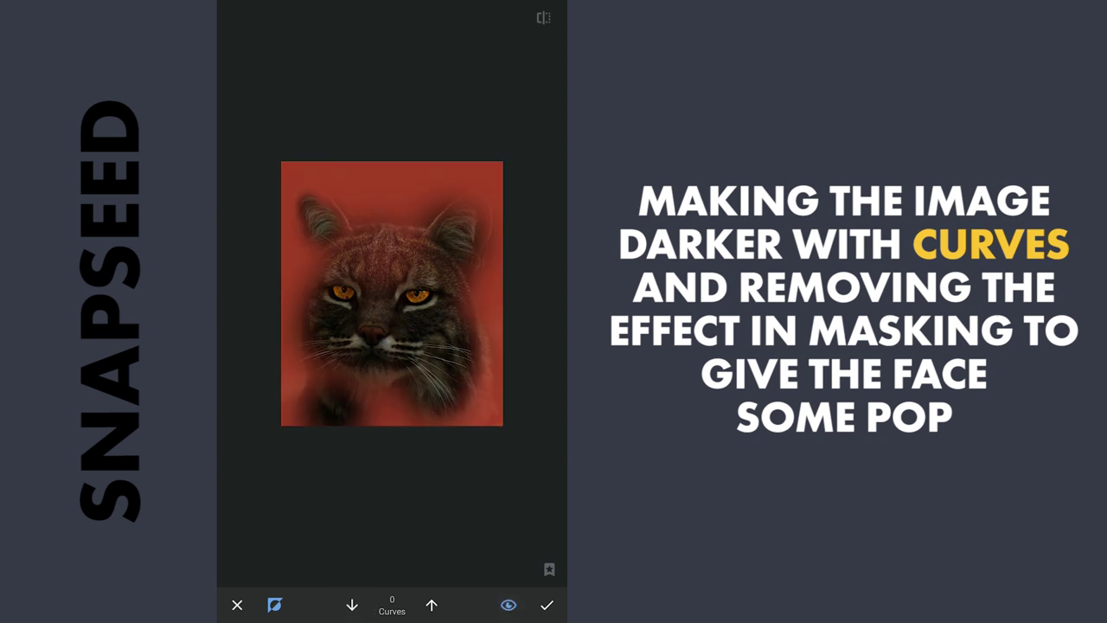
left_click(509, 605)
left_click(546, 605)
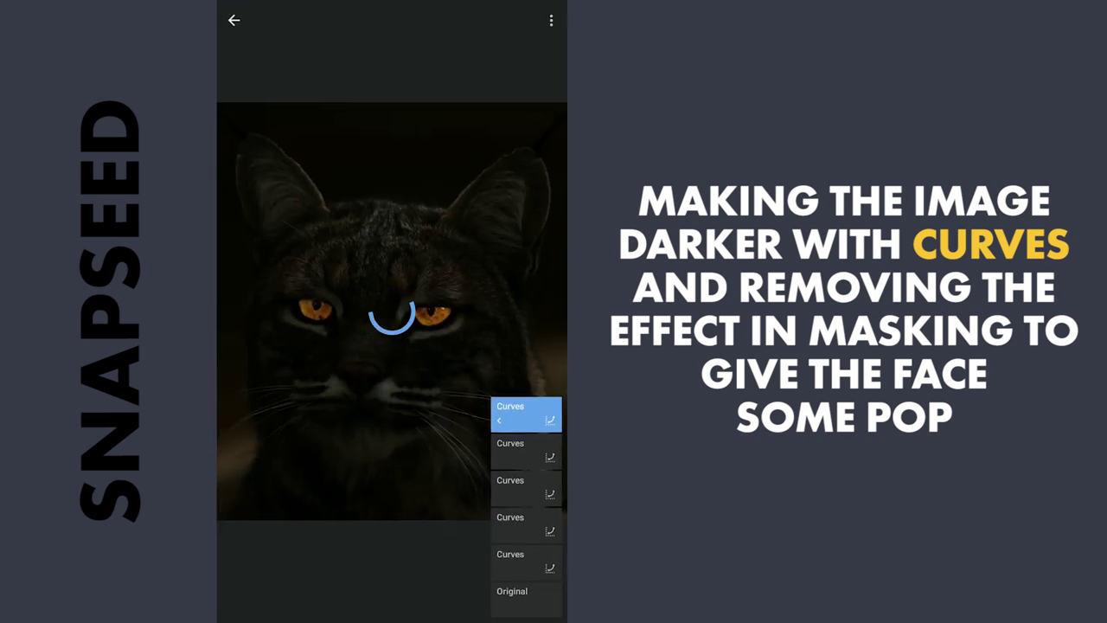
Insert another Curves step whose mask is inverted to cover the whole image.
left_click(551, 20)
left_click(498, 92)
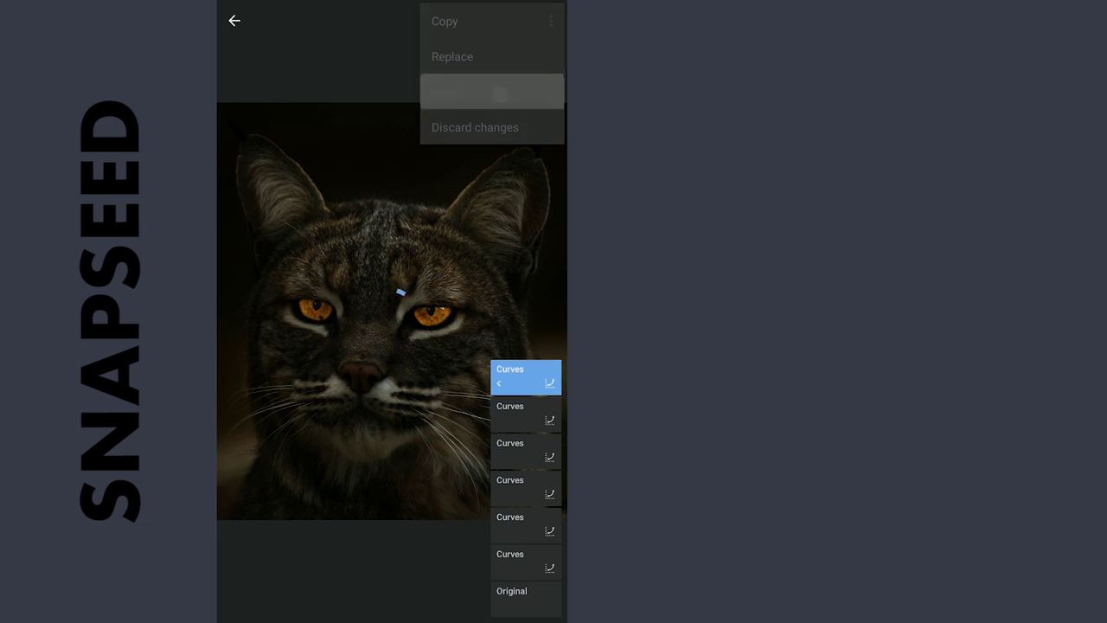
left_click(532, 376)
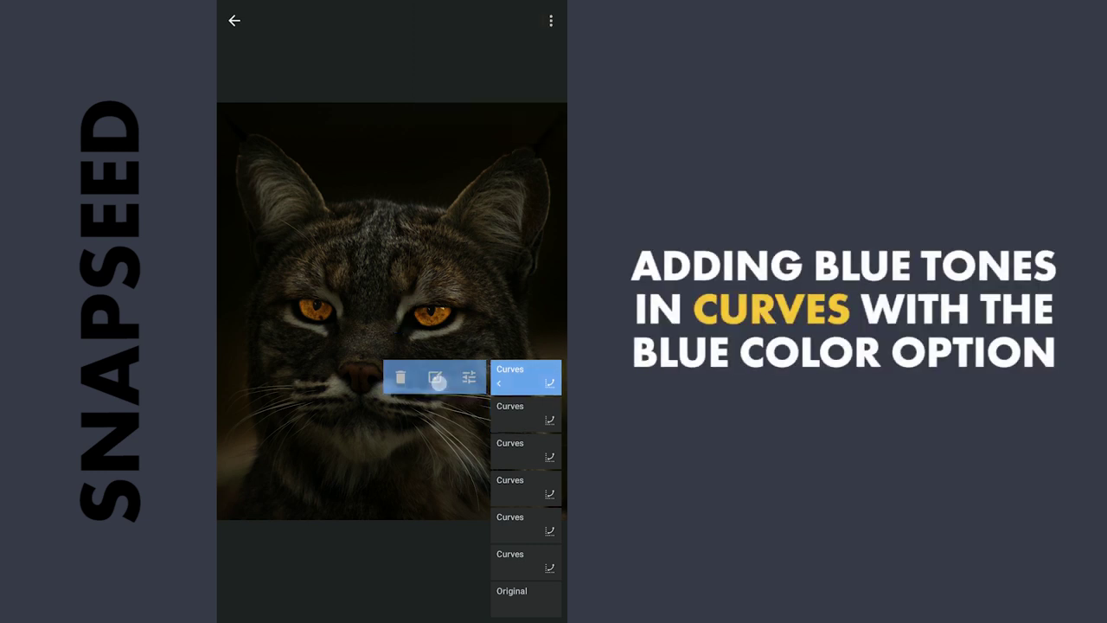
left_click(436, 379)
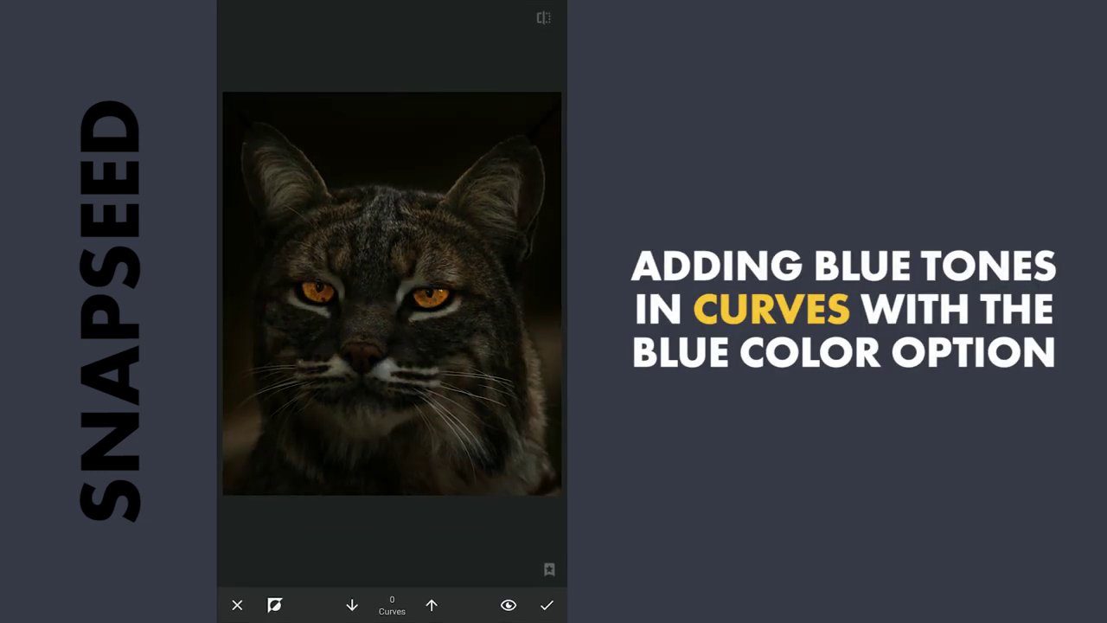
left_click(274, 604)
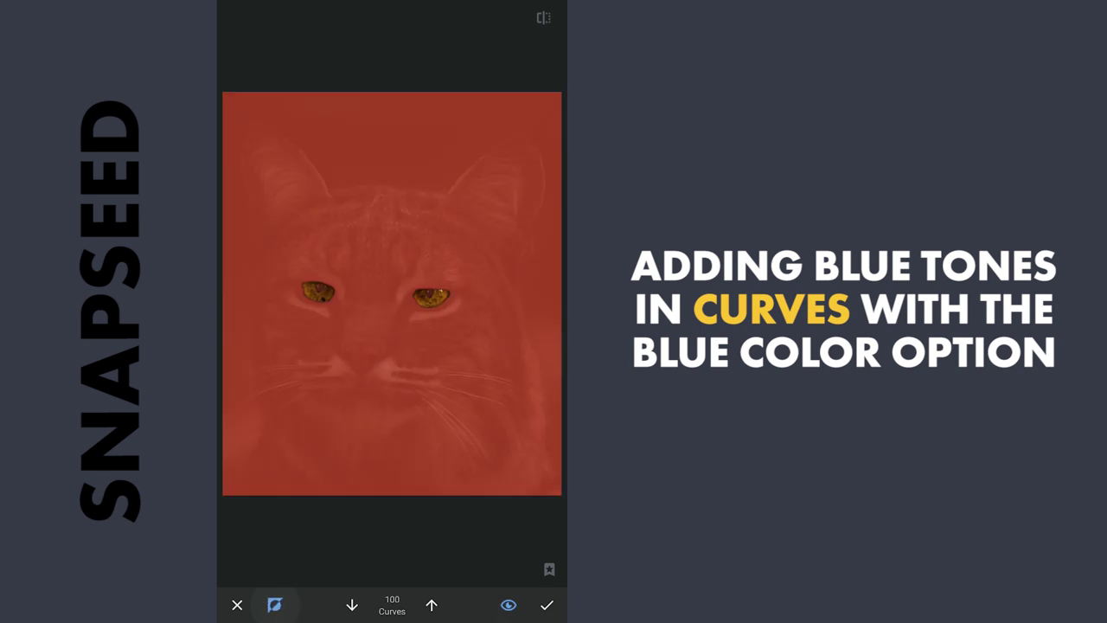
left_click(547, 605)
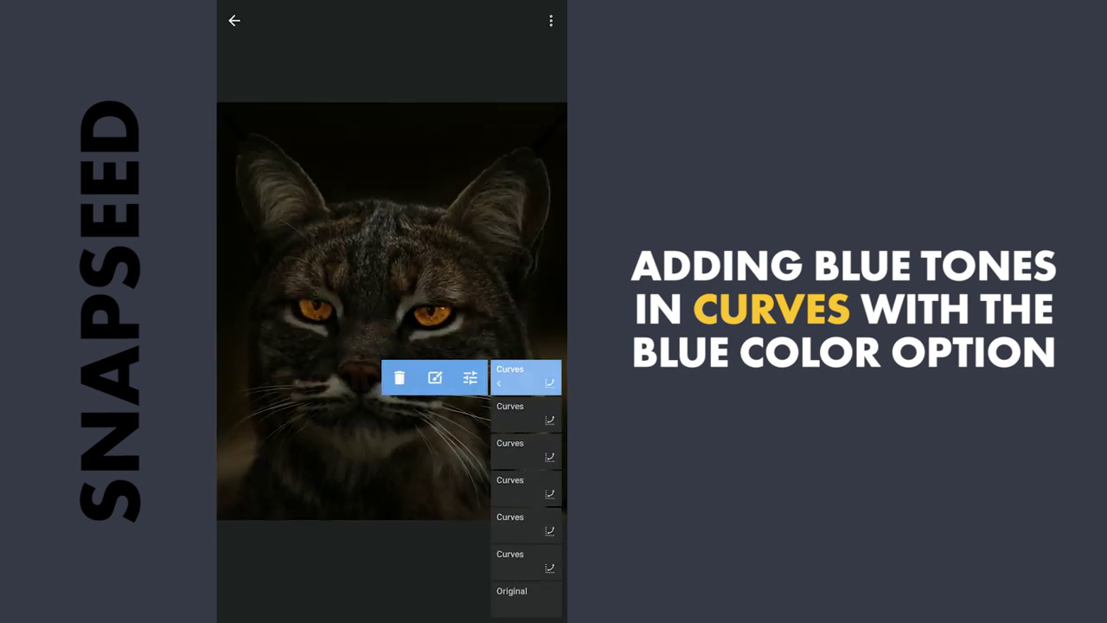
Bend the Blue channel curve's midpoint to tint the bobcat blue, then return to the main screen.
left_click(469, 377)
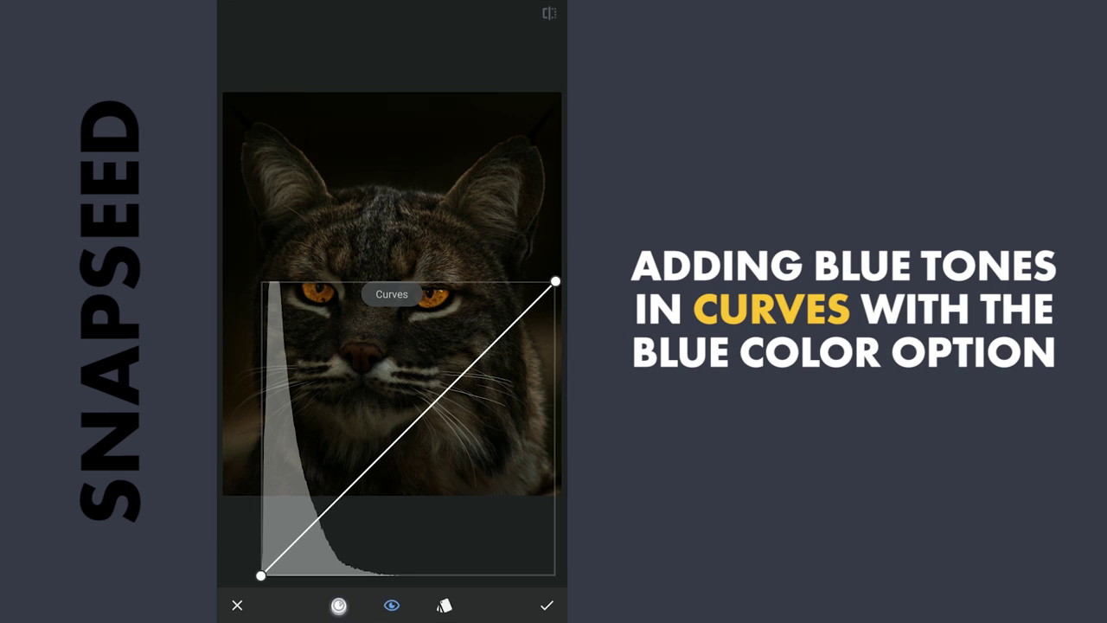
left_click(402, 554)
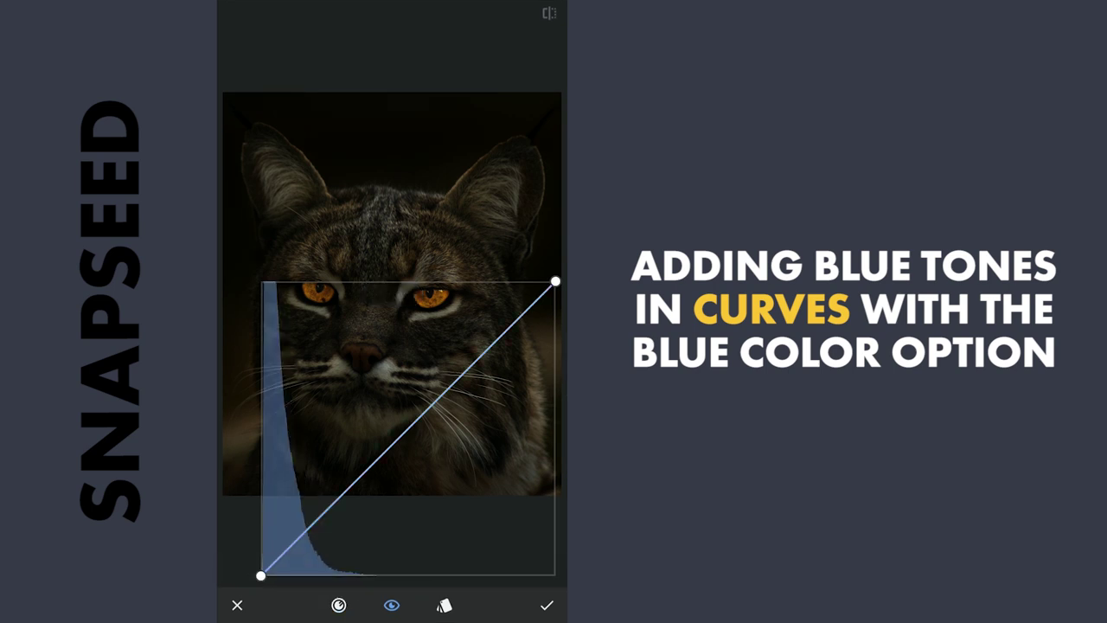
mouse_move(420, 416)
left_mouse_down()
mouse_move(438, 448)
mouse_move(386, 420)
mouse_move(373, 400)
left_mouse_up()
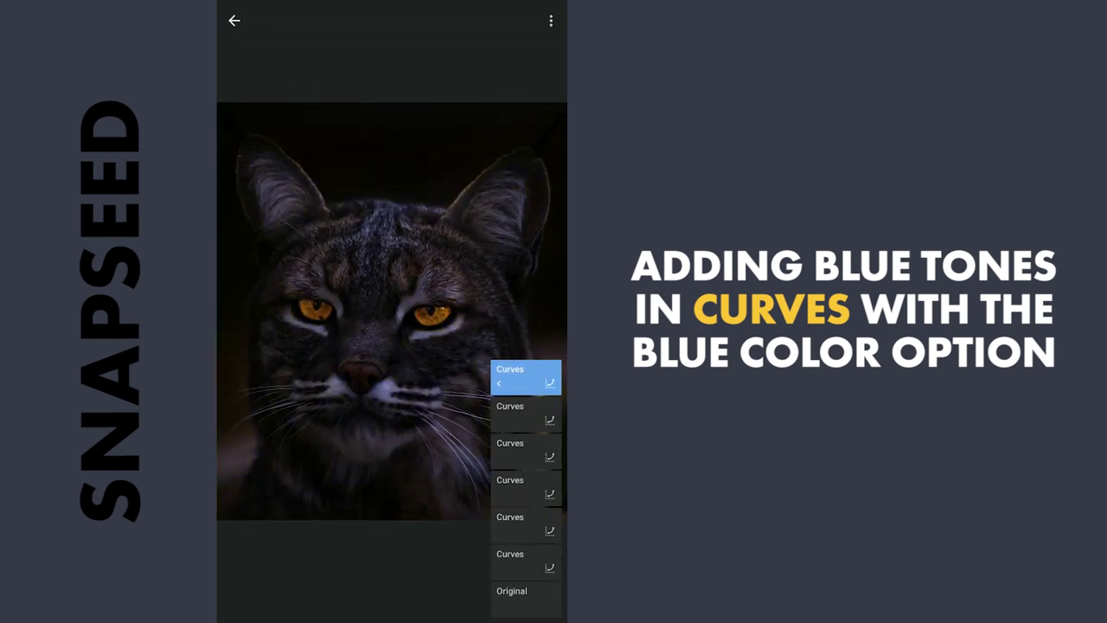
left_click(235, 21)
Choose the Brush tool's Dodge & Burn effect and zoom in on the bobcat.
left_click(422, 605)
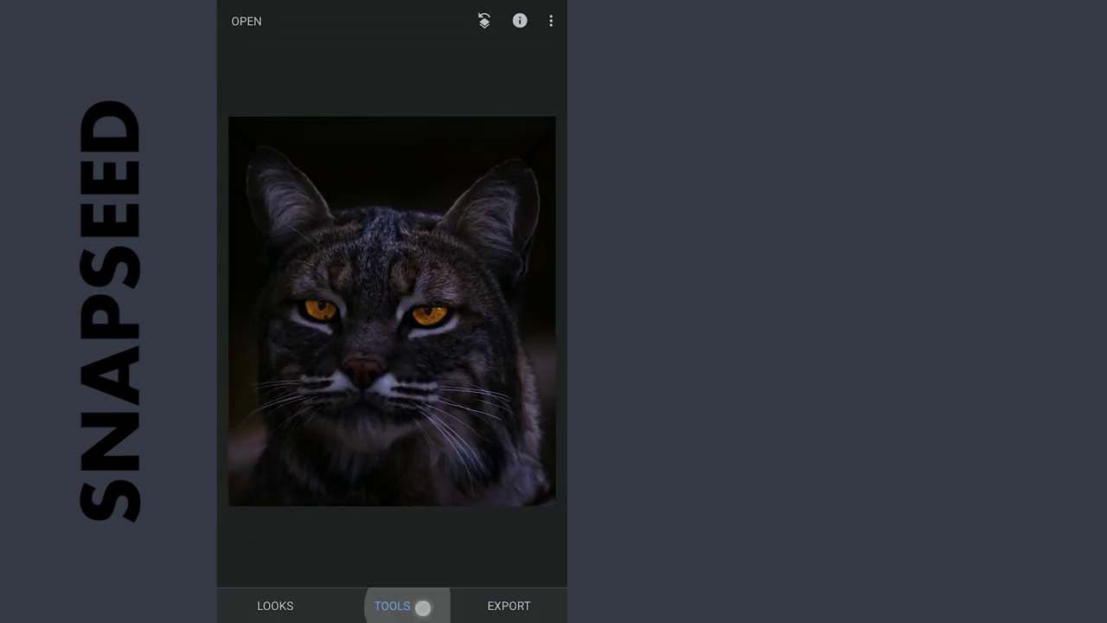
left_click(531, 267)
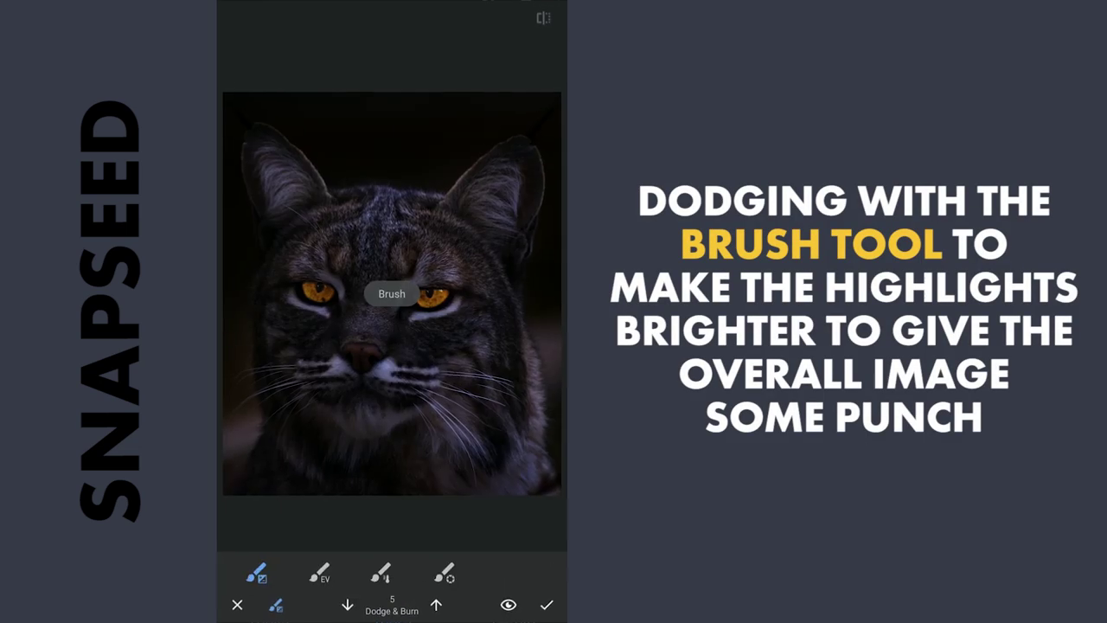
left_click(279, 610)
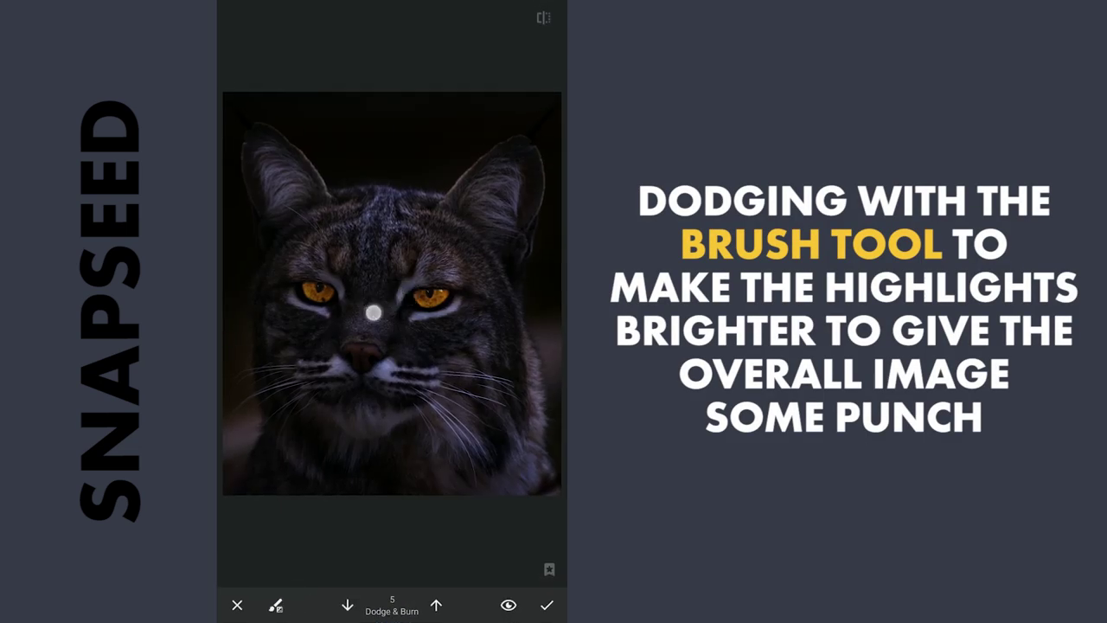
scroll(373, 309, "up", 3)
scroll(373, 309, "up", 2)
scroll(354, 279, "down", 2)
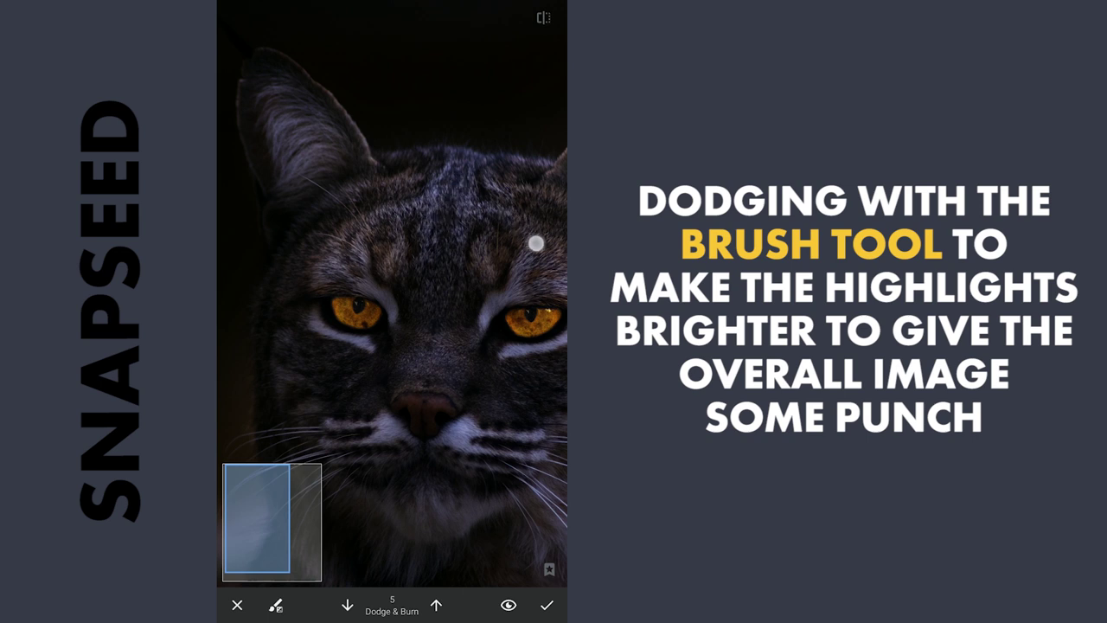
scroll(389, 260, "right", 3)
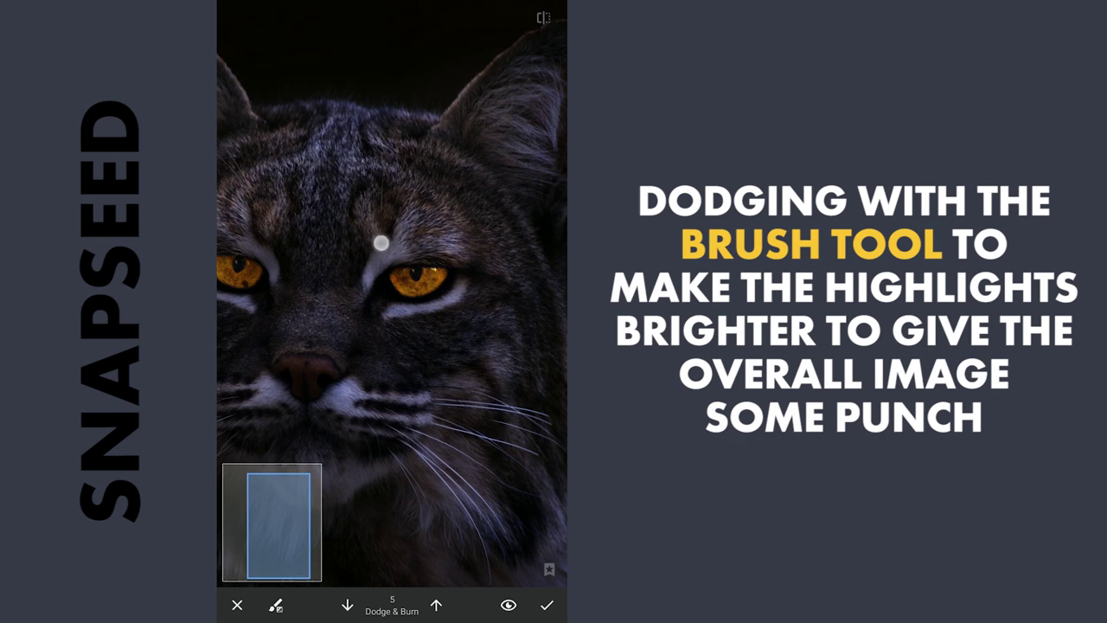
scroll(390, 276, "up", 3)
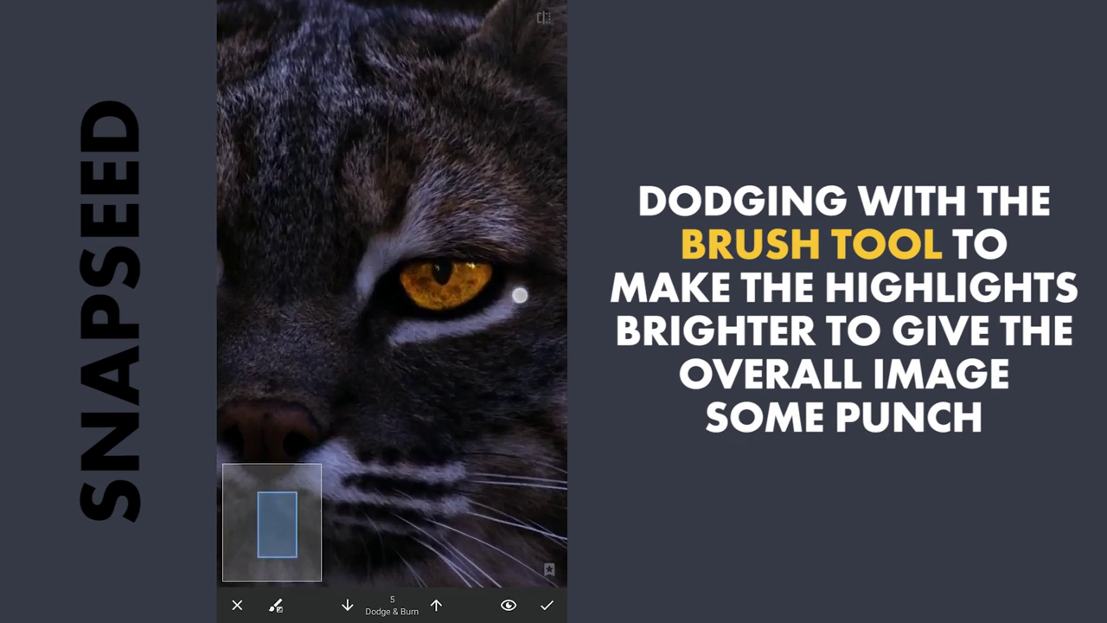
scroll(389, 277, "down", 3)
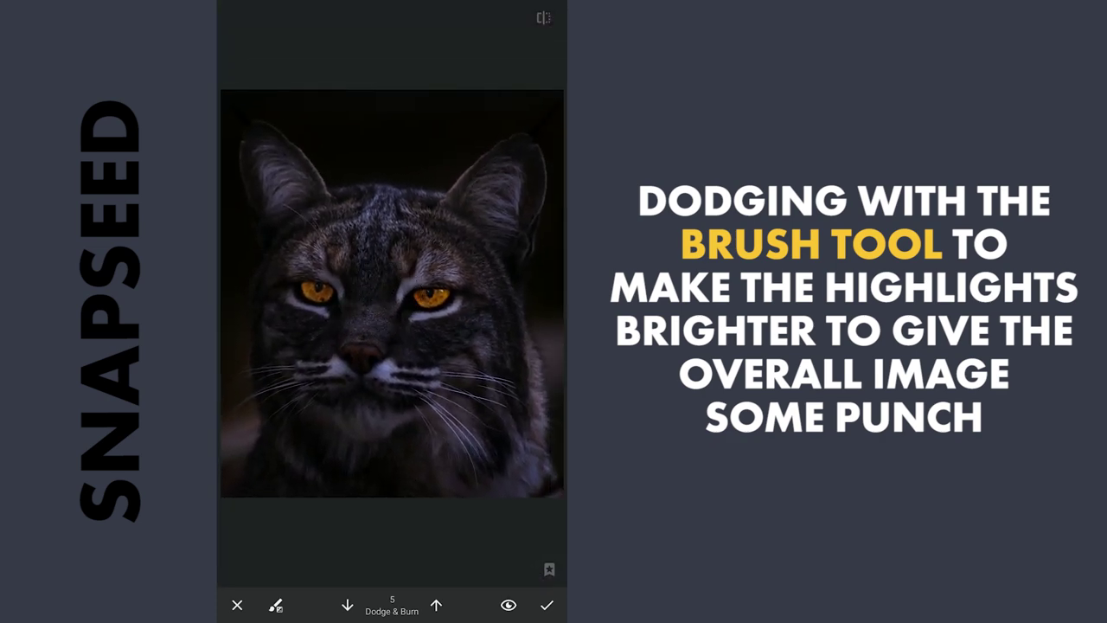
scroll(363, 277, "up", 3)
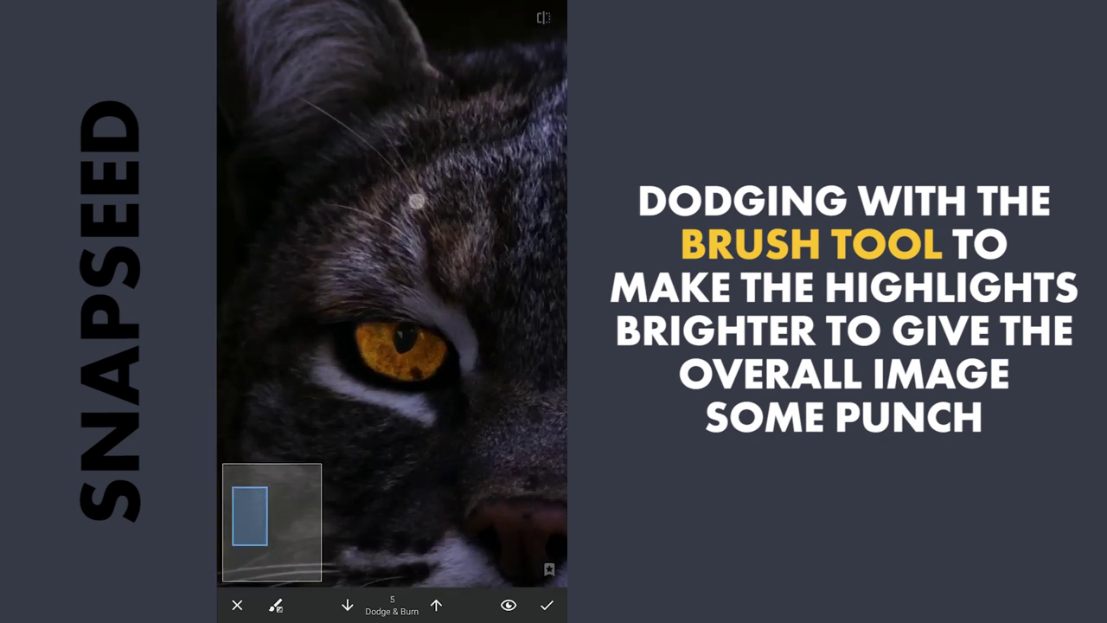
scroll(392, 311, "down", 5)
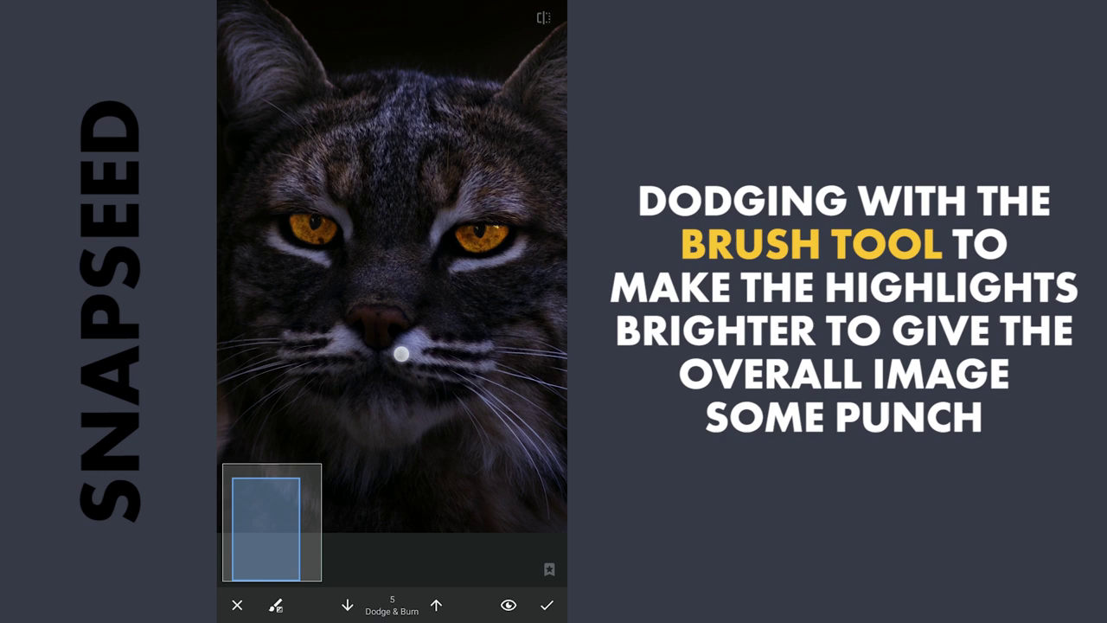
scroll(398, 368, "down", 3)
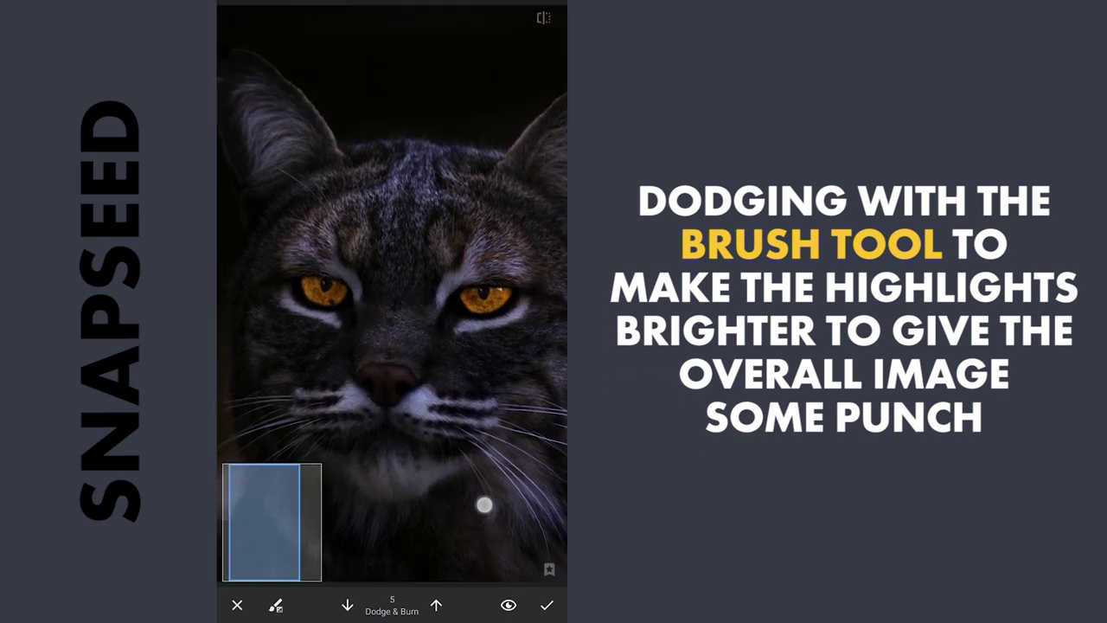
scroll(398, 220, "down", 3)
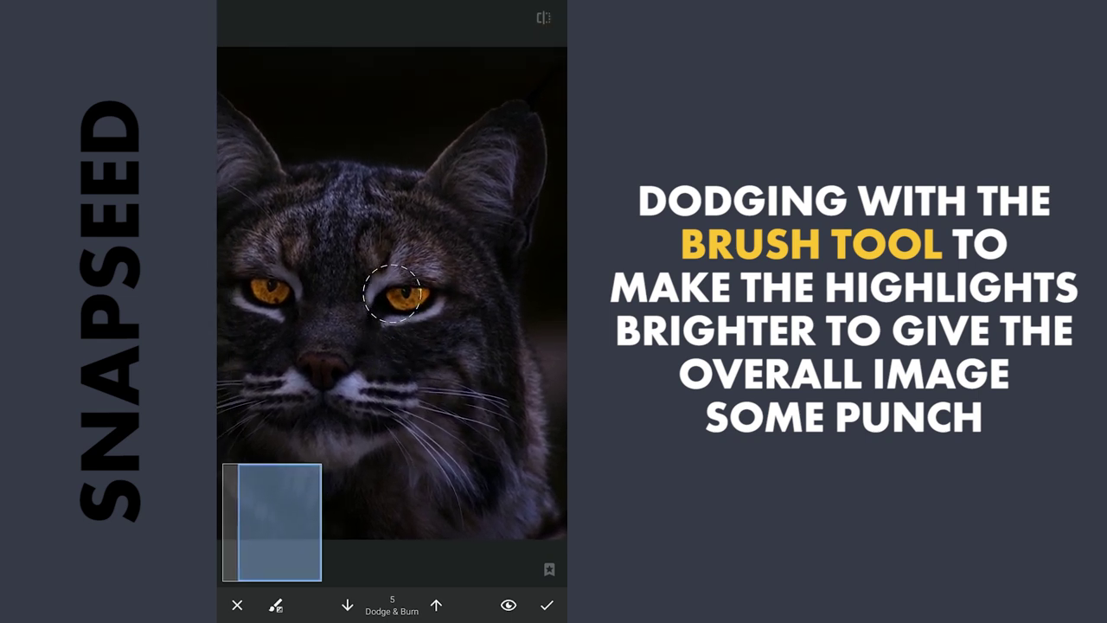
Dodge the fur highlights down the chest and around the nose.
left_click_drag(438, 467, 446, 499)
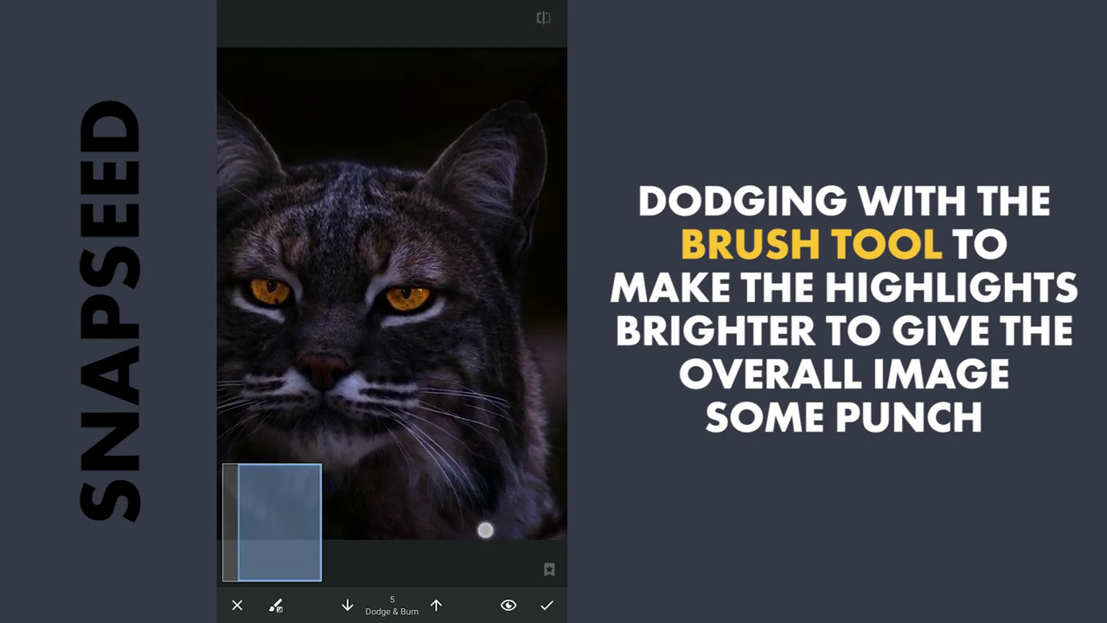
left_click_drag(454, 509, 398, 469)
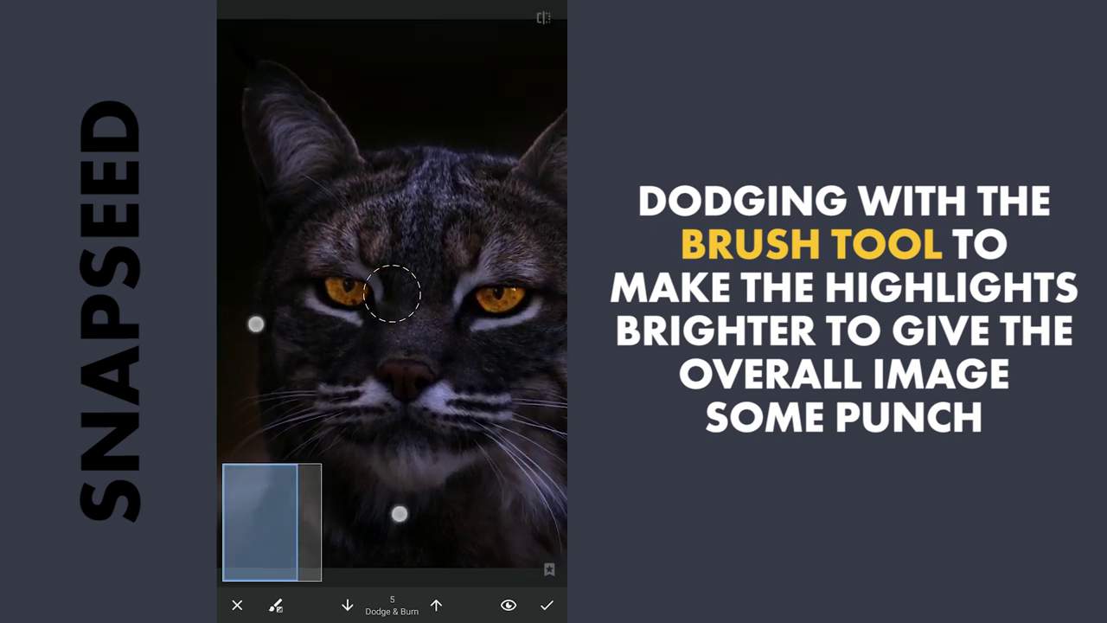
scroll(398, 469, "down", 2)
scroll(391, 335, "up", 3)
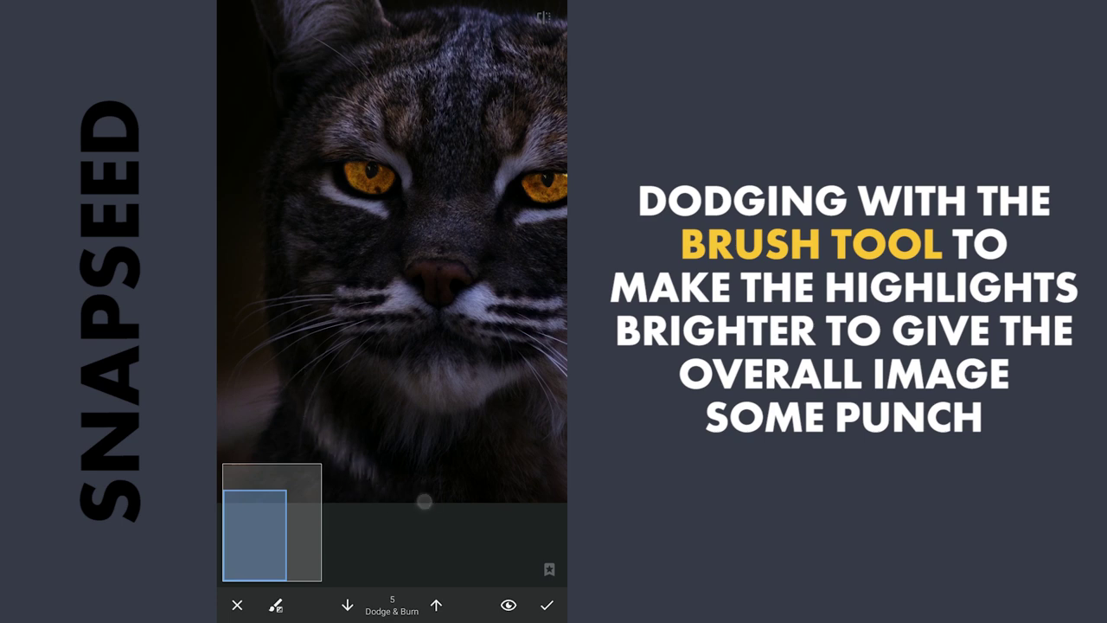
scroll(331, 260, "down", 2)
scroll(360, 340, "up", 4)
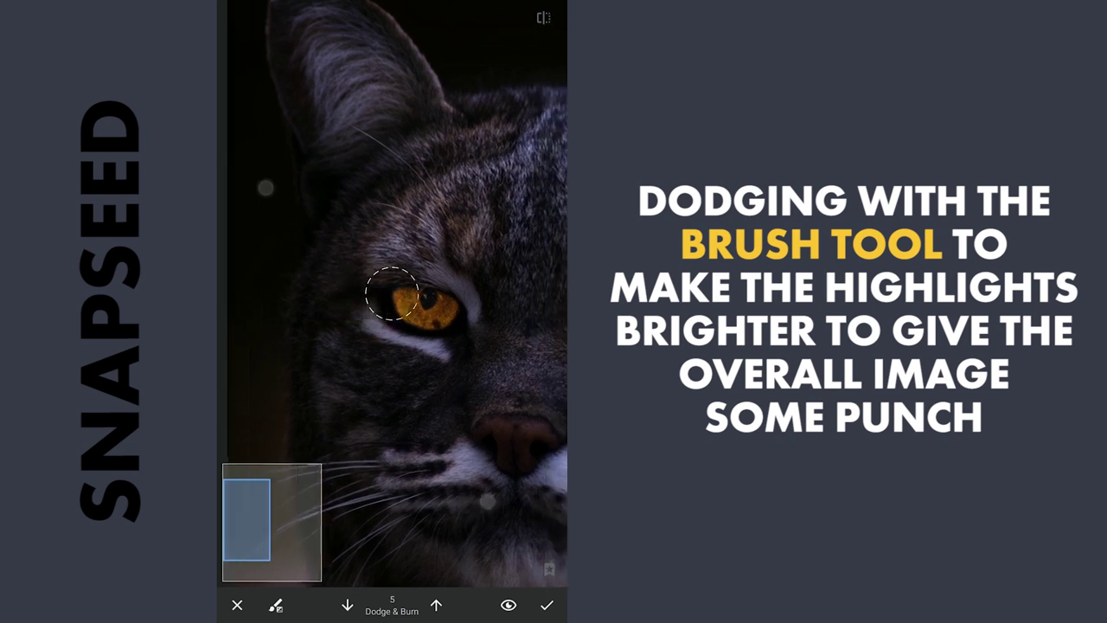
scroll(377, 345, "down", 1)
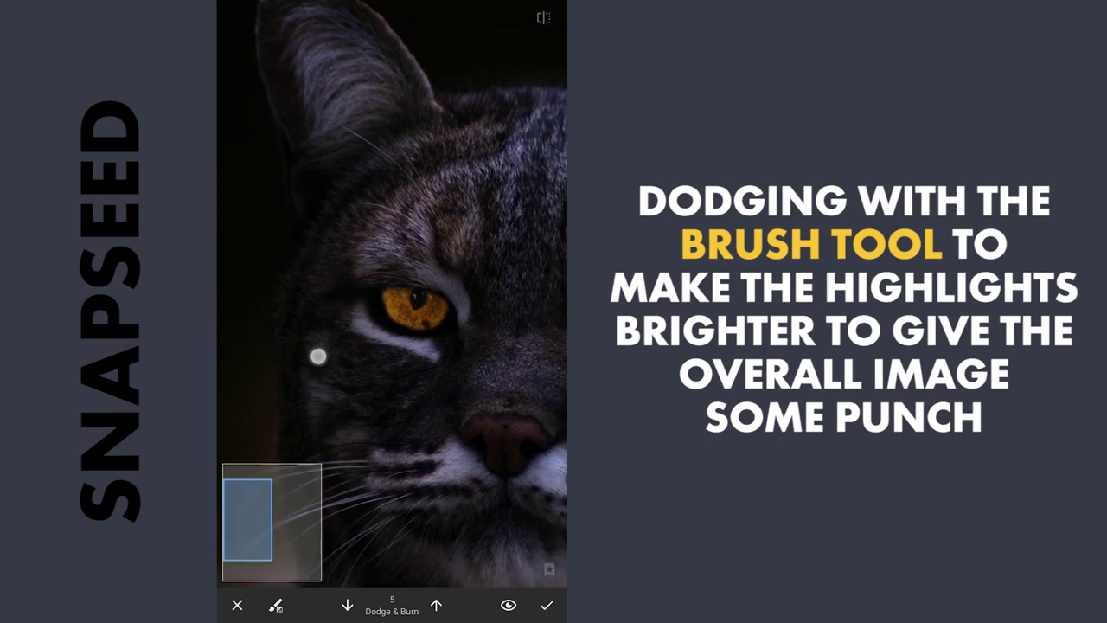
scroll(350, 286, "down", 2)
scroll(309, 290, "down", 2)
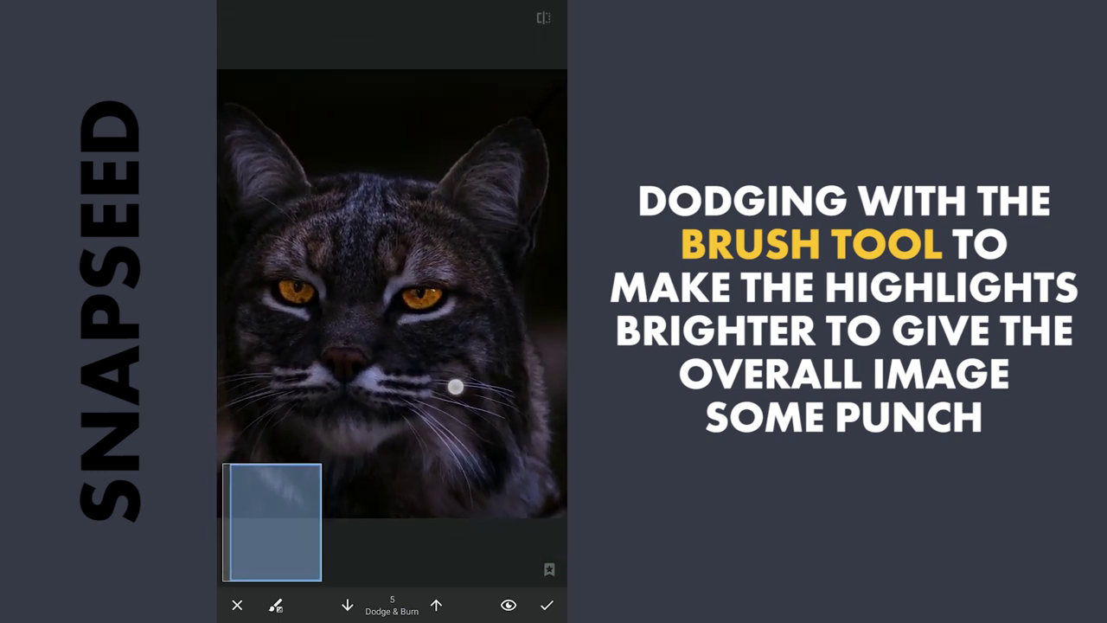
scroll(384, 277, "down", 2)
scroll(391, 295, "down", 2)
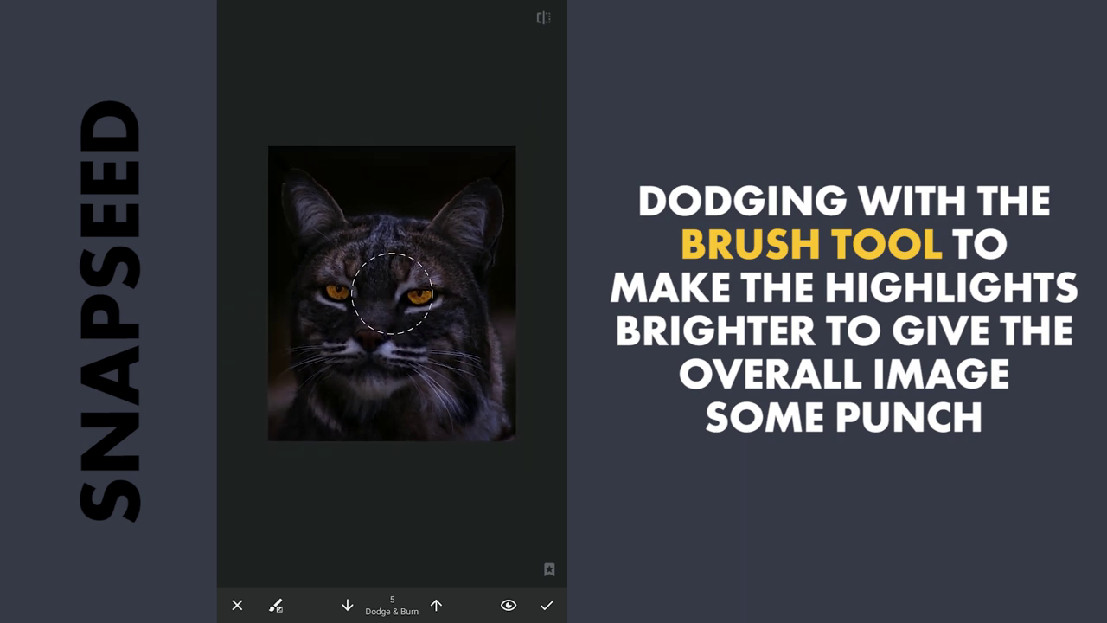
Compare the dodged photo with the undodged version, then apply the brushing.
left_click(546, 16)
scroll(302, 325, "up", 3)
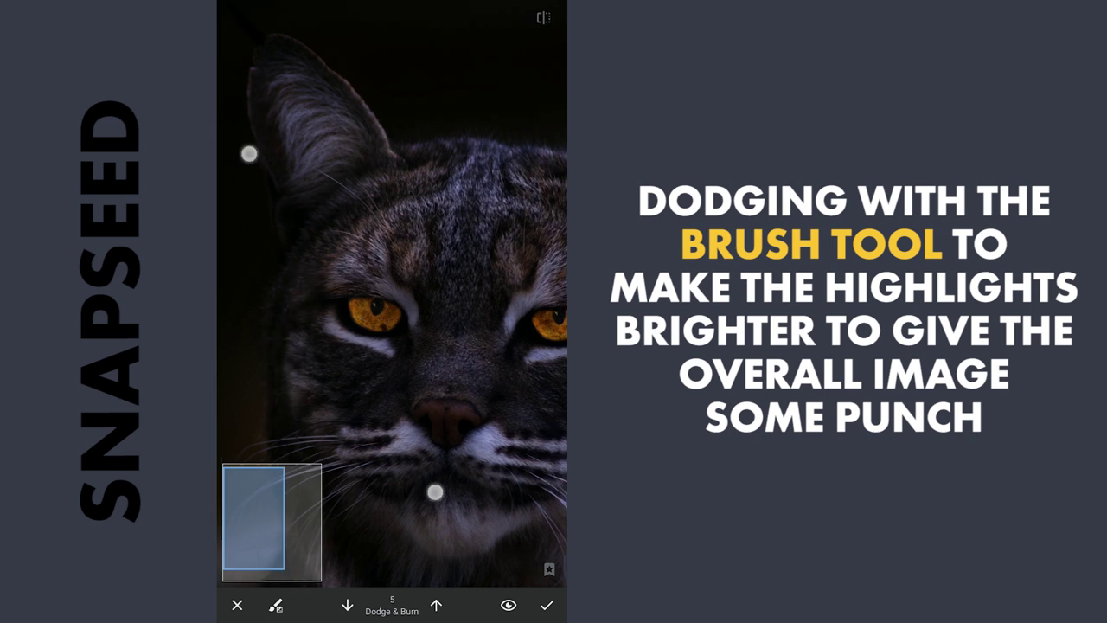
scroll(342, 322, "down", 3)
left_click(547, 605)
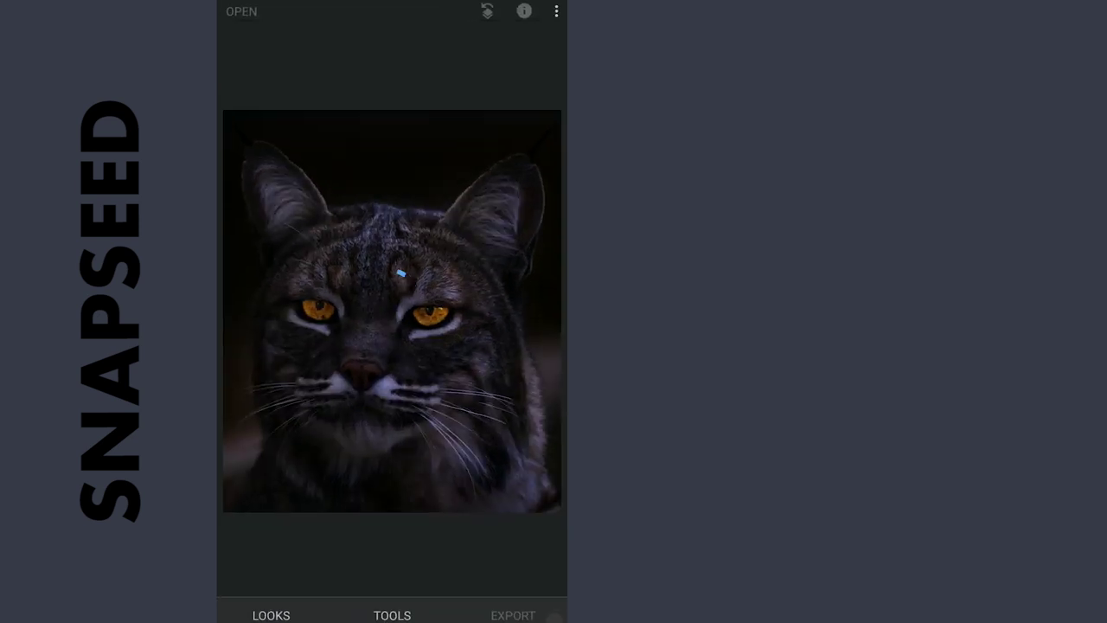
Show the View edits list and preview Original and the first two Curves stages.
left_click(487, 11)
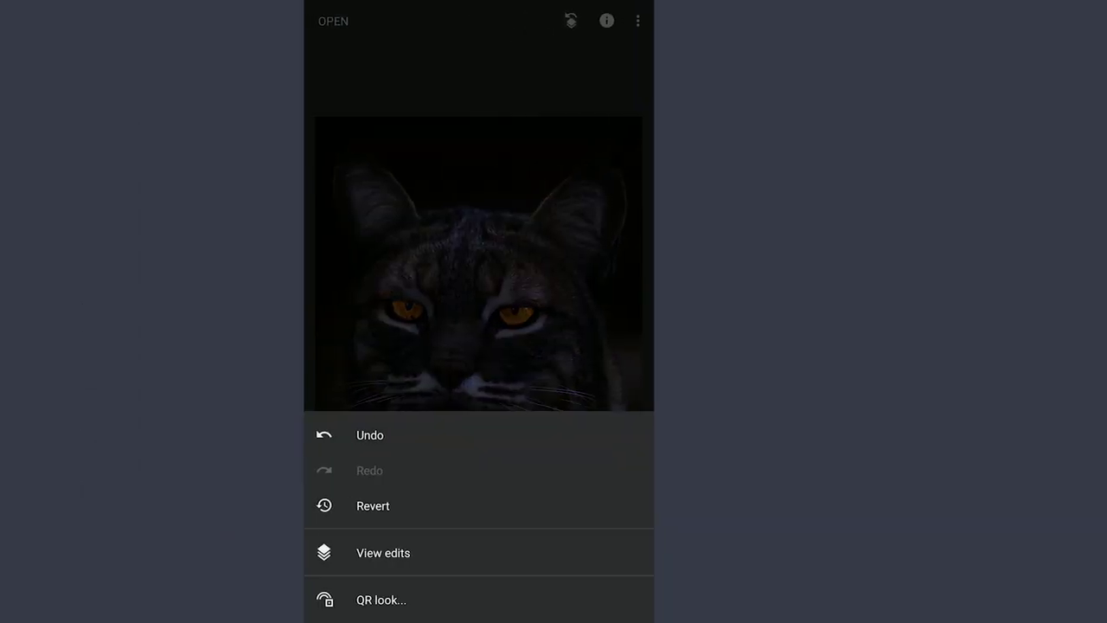
left_click(384, 553)
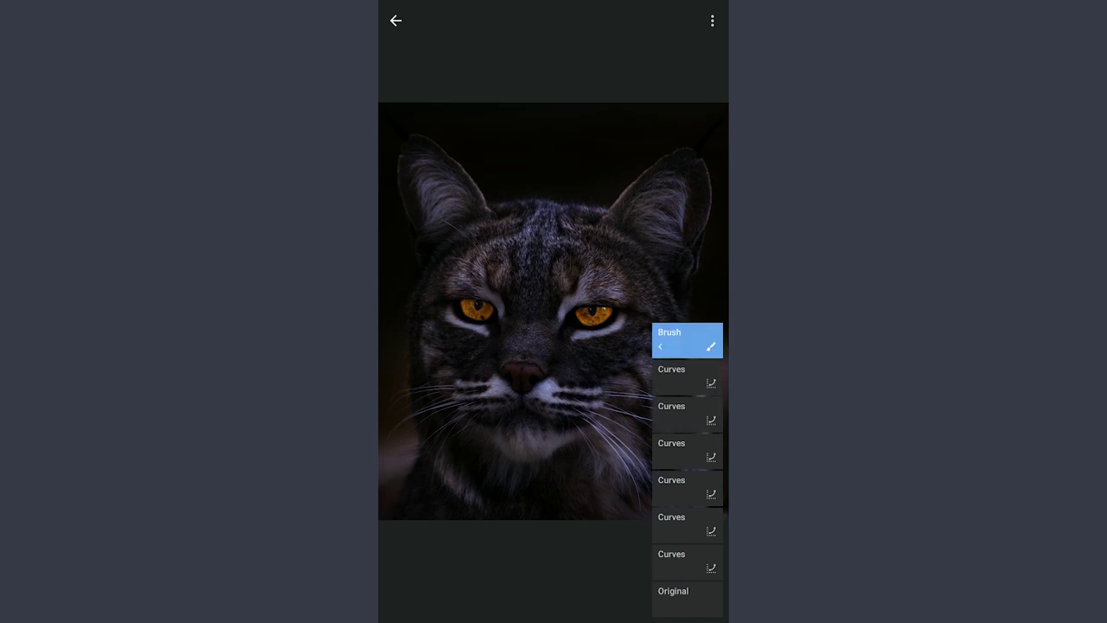
left_click(695, 601)
left_click(697, 560)
left_click(696, 533)
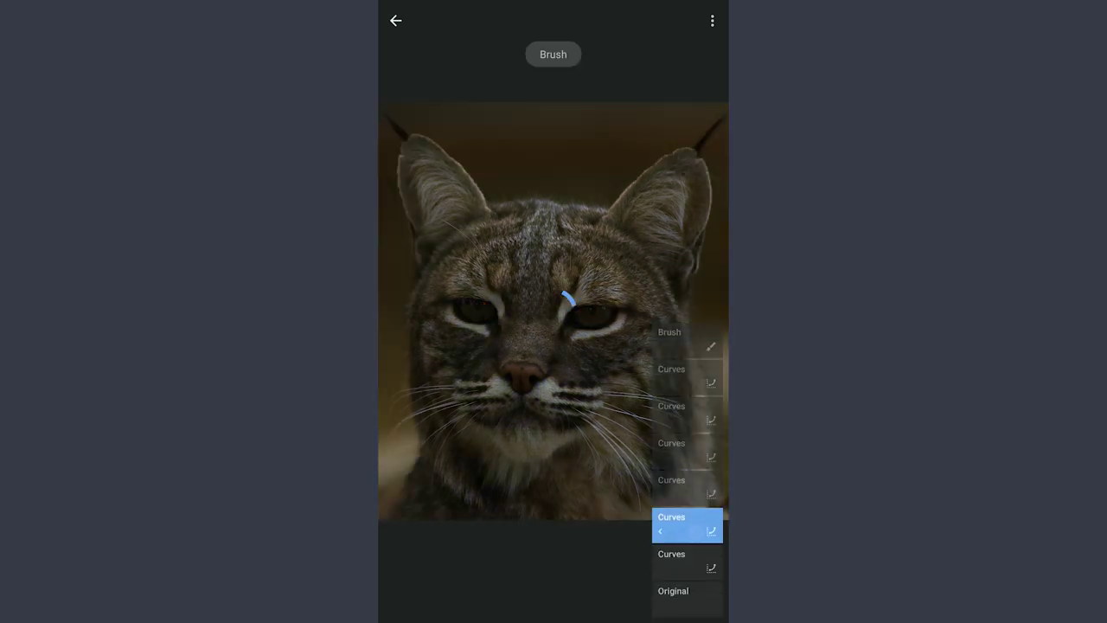
Preview the orange-eye and blue-toned Curves stages, ending on the latest Brush version.
left_click(697, 487)
left_click(697, 451)
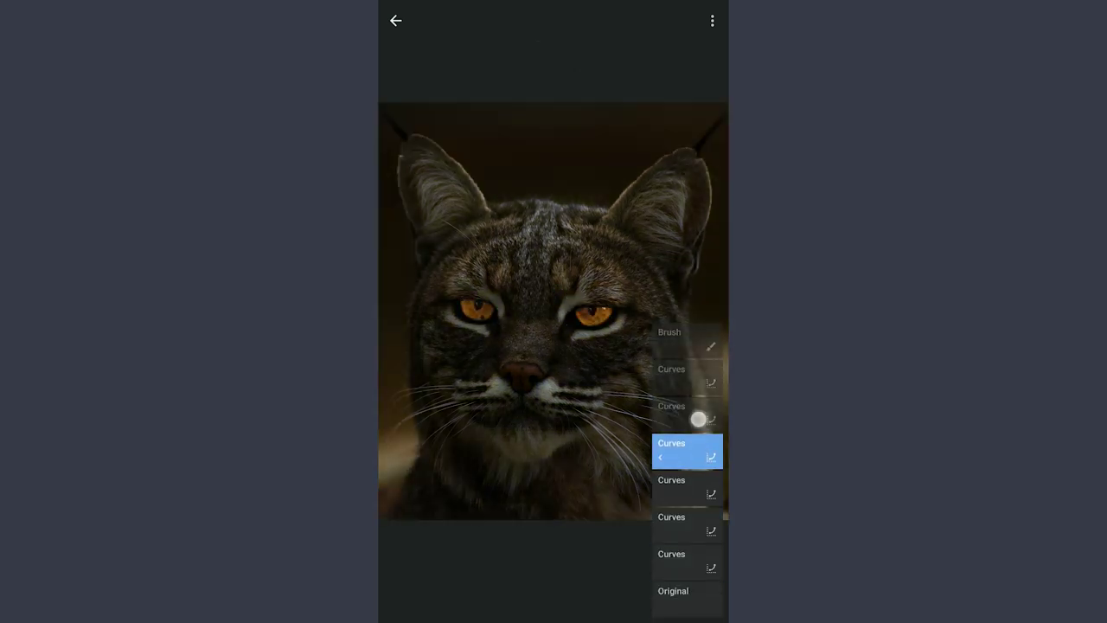
left_click(698, 419)
left_click(702, 380)
left_click(699, 342)
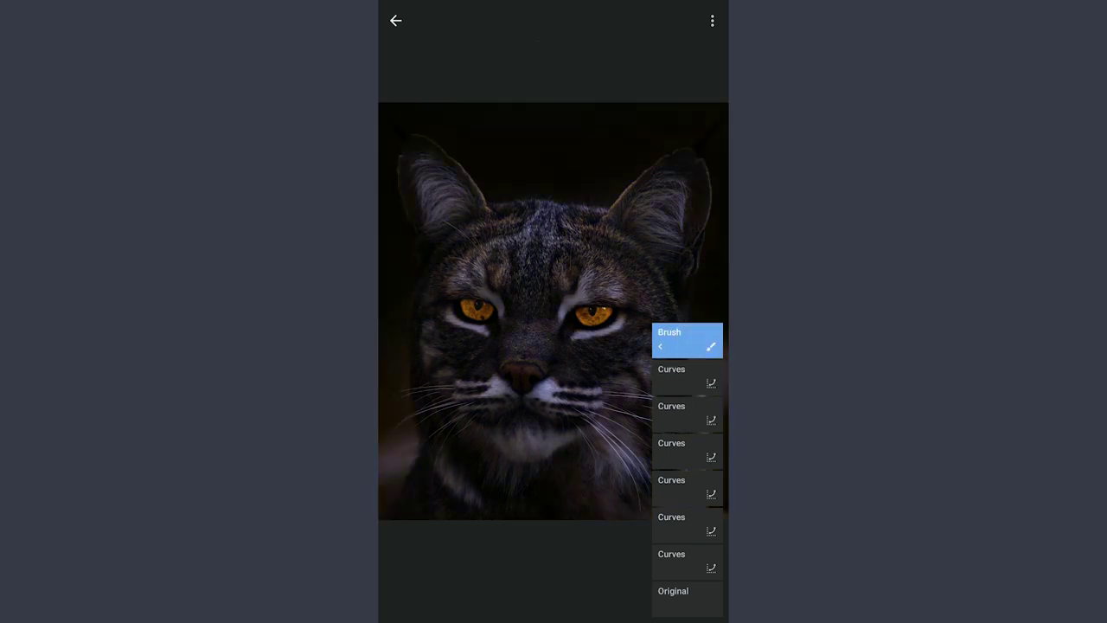